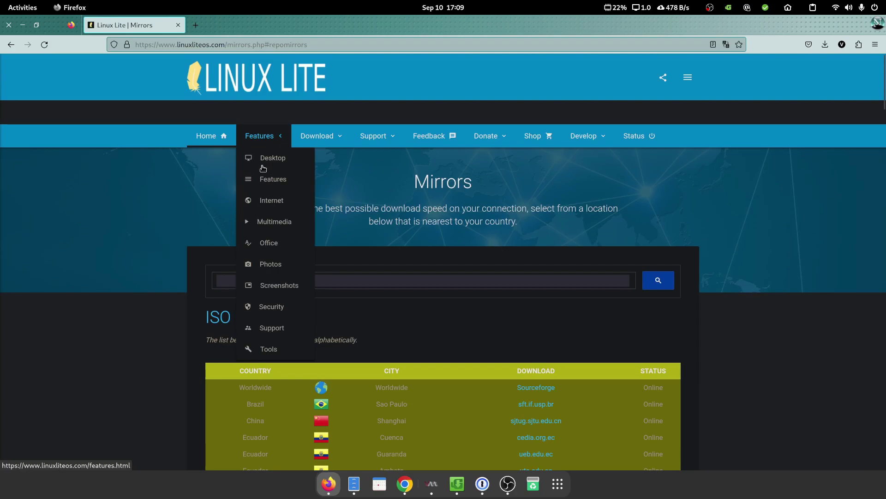
# View the Office section of the website's features page and the merch shop, returning to the features page
pyautogui.click(278, 249)
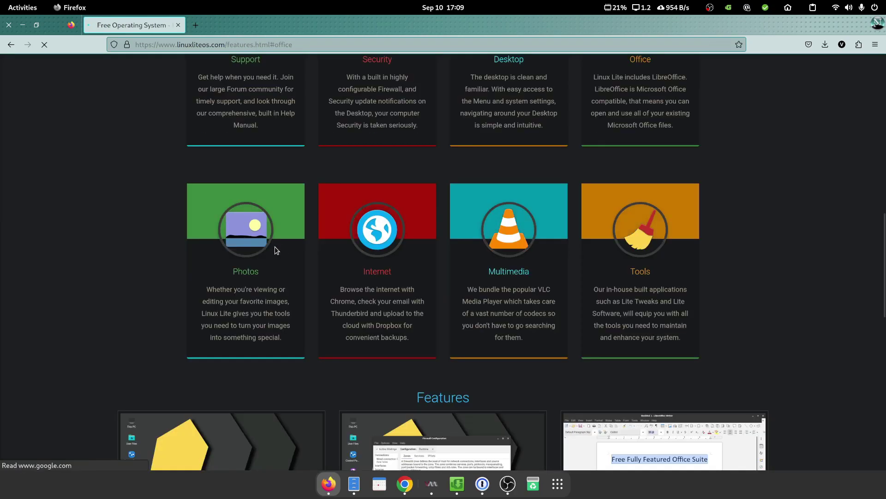
pyautogui.scroll(10, 430, 305)
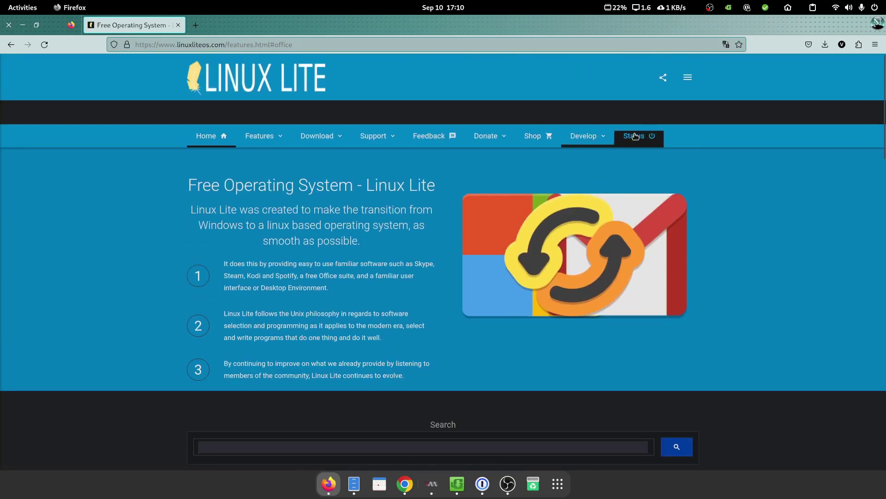
pyautogui.moveTo(583, 135)
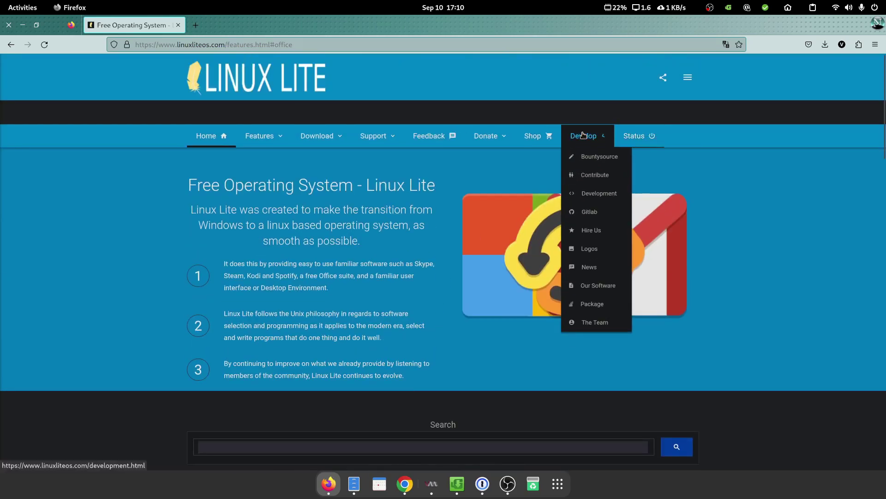
pyautogui.click(533, 134)
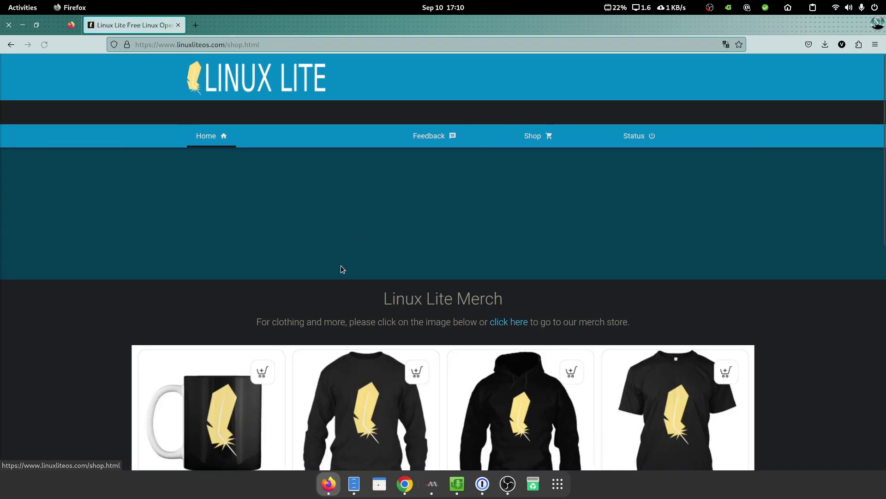
pyautogui.scroll(-5, 341, 264)
pyautogui.hotkey('alt', 'Left')
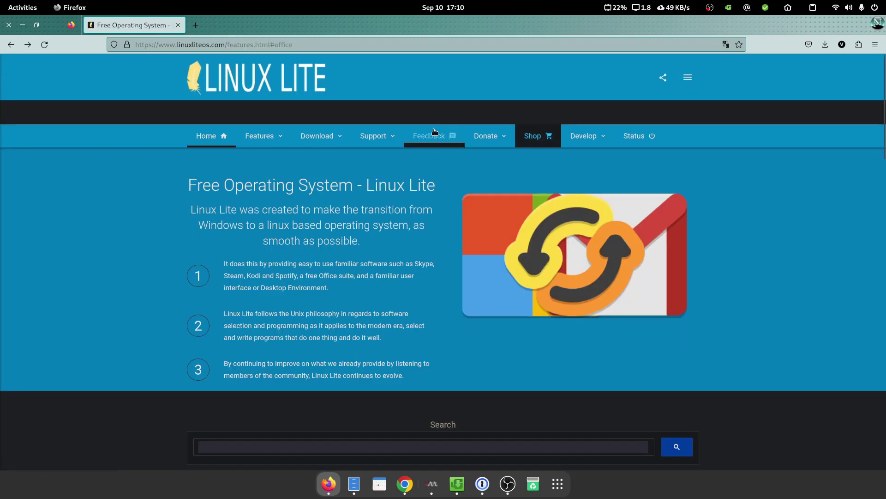
# Look over the A.I. Support chatbot page offered under the site's support options, and return to the features page
pyautogui.moveTo(487, 133)
pyautogui.moveTo(373, 135)
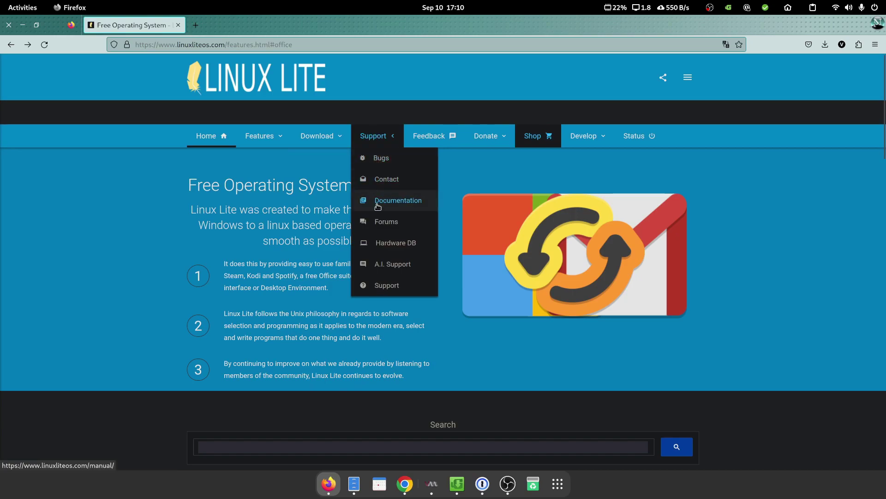
pyautogui.moveTo(340, 140)
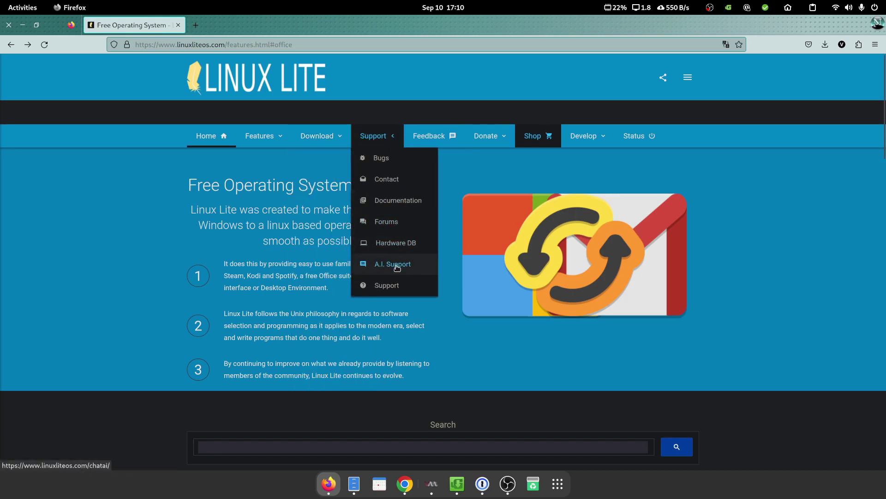
pyautogui.click(396, 259)
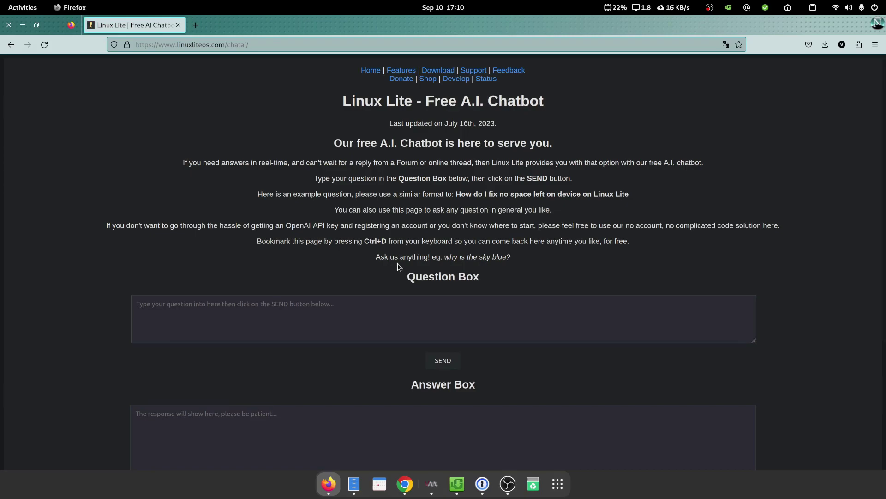
pyautogui.scroll(-4, 399, 265)
pyautogui.scroll(4, 397, 263)
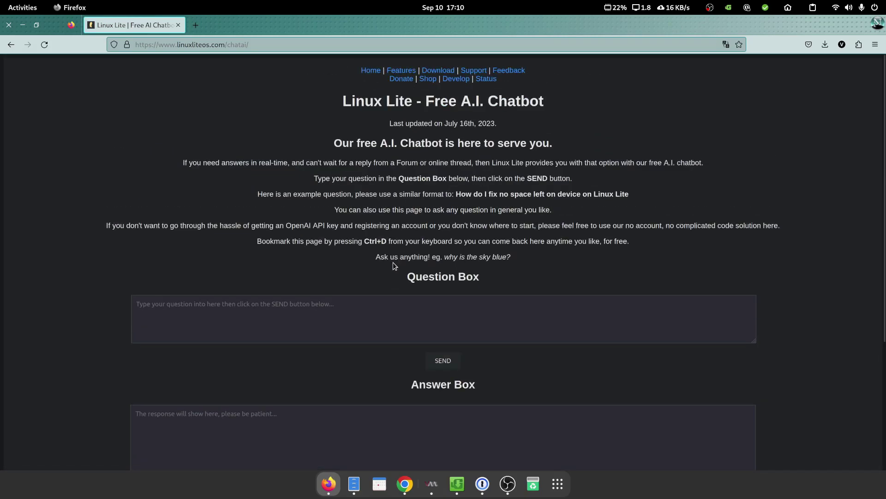
pyautogui.hotkey('alt', 'Left')
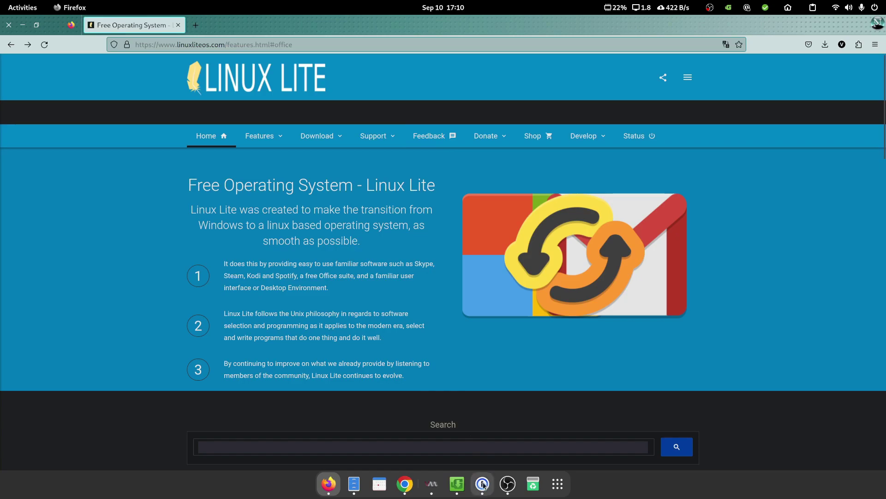
# Switch to Virtual Machine Manager and start a new virtual machine with linux-lite-6.6-64bit.iso as the install media
pyautogui.click(431, 484)
pyautogui.click(400, 136)
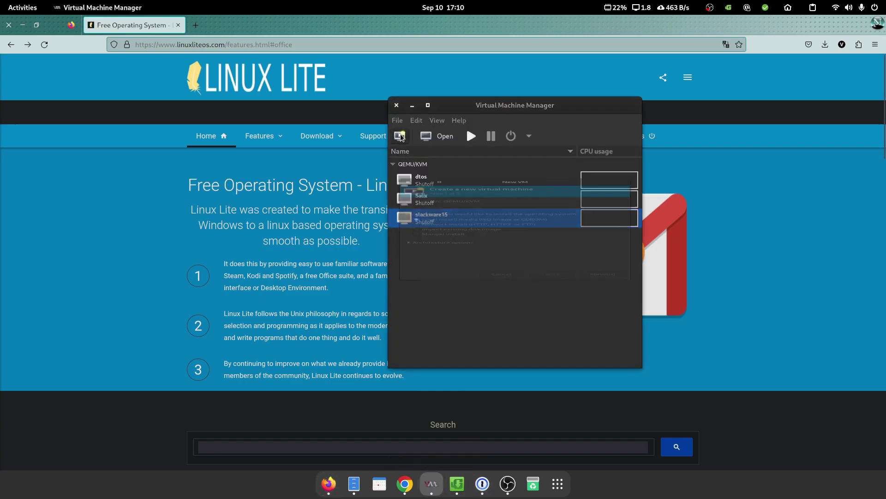
pyautogui.click(609, 340)
pyautogui.click(600, 178)
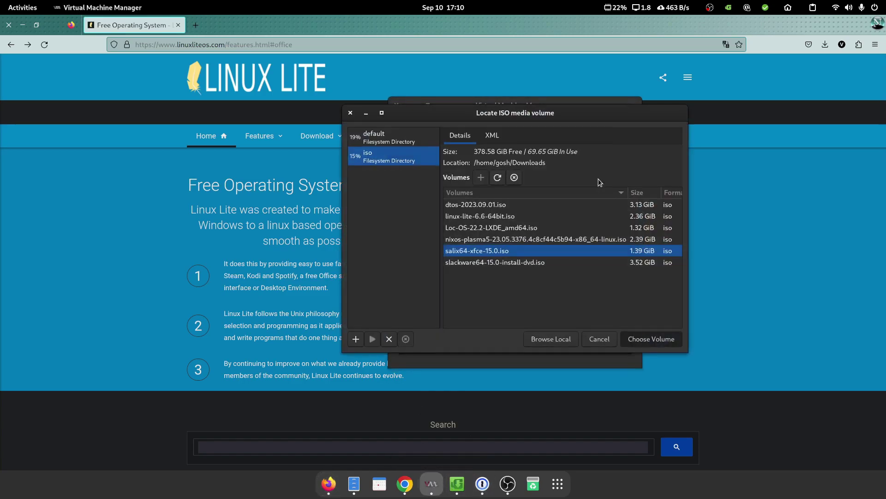
pyautogui.click(470, 219)
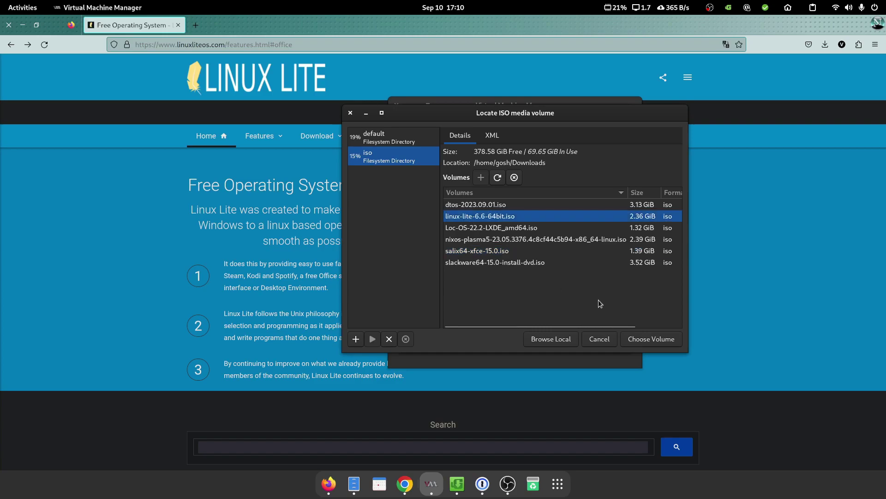
pyautogui.click(651, 340)
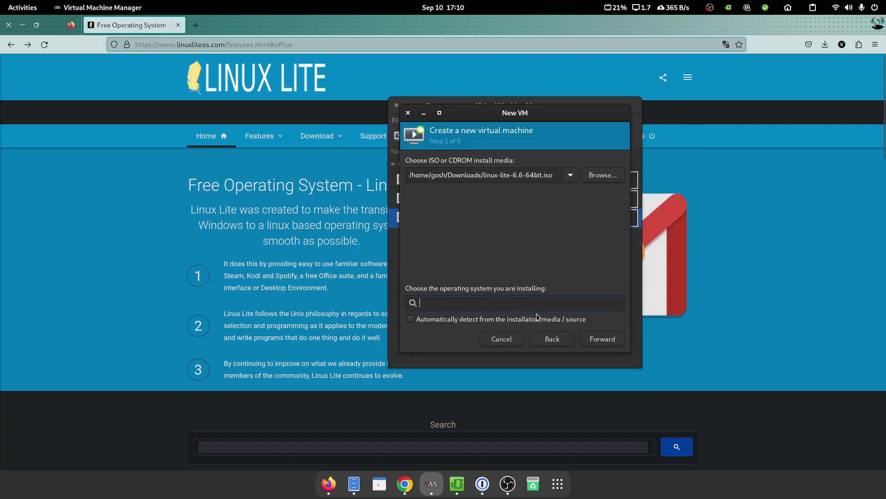
# Choose Debian 12 as the guest operating system and allocate 6144 MiB of memory
pyautogui.write('deb')
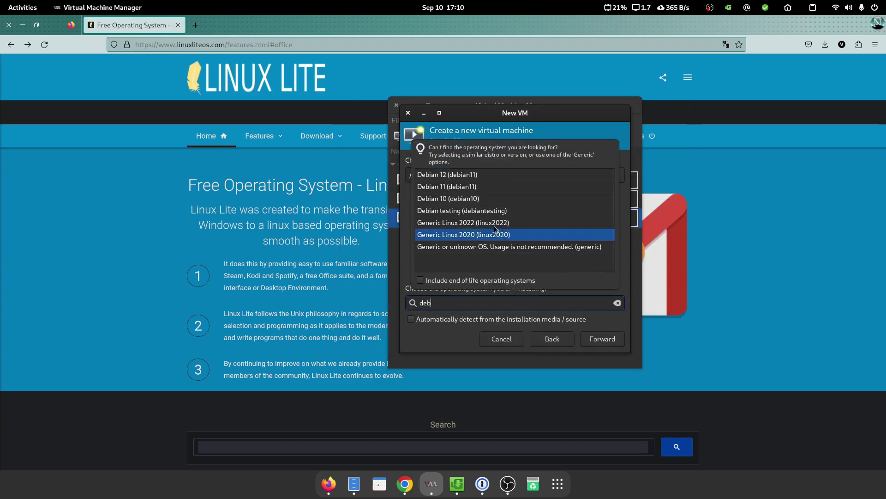
pyautogui.click(471, 179)
pyautogui.click(612, 341)
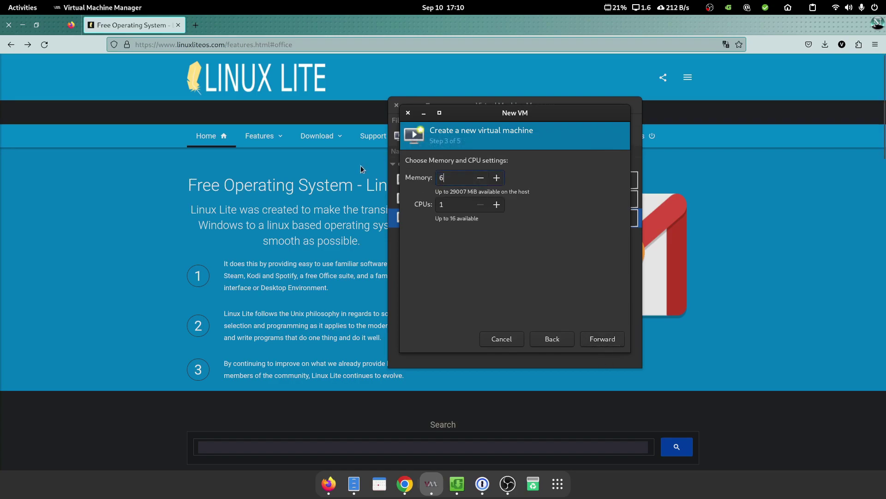
pyautogui.press('Tab')
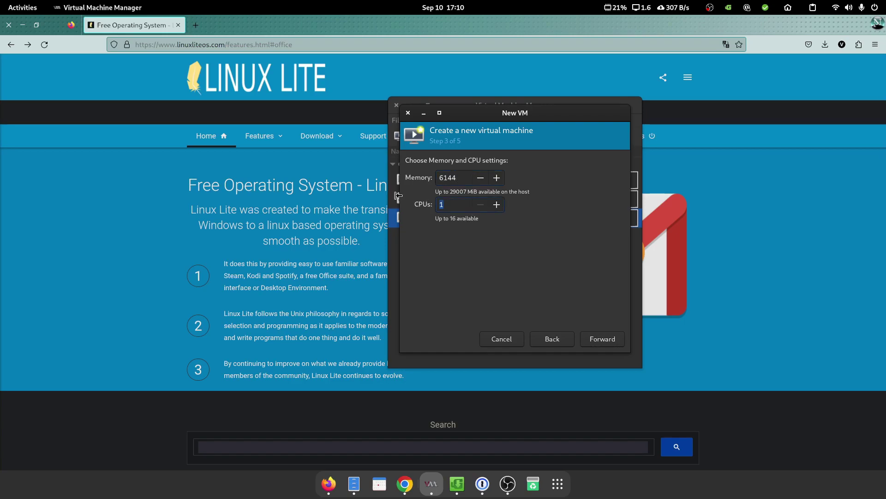
pyautogui.click(601, 342)
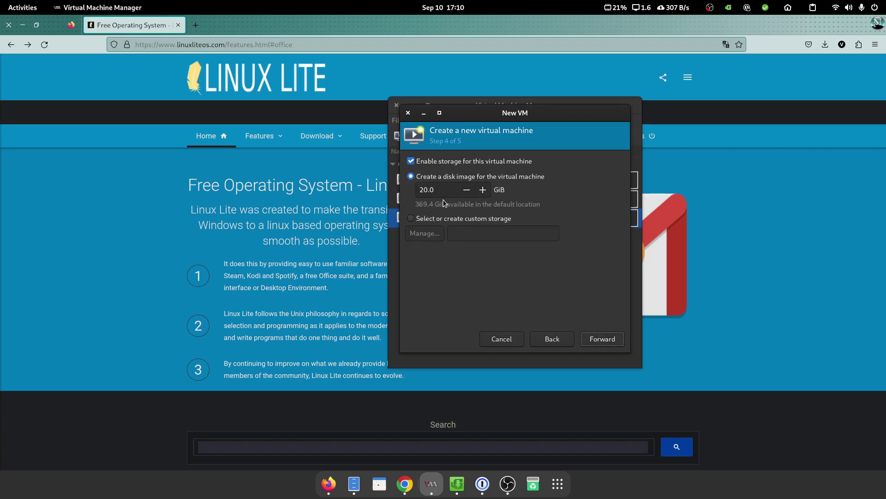
# Set the virtual machine's disk image to 100 GiB and replace its default name with one starting with L
pyautogui.write('10')
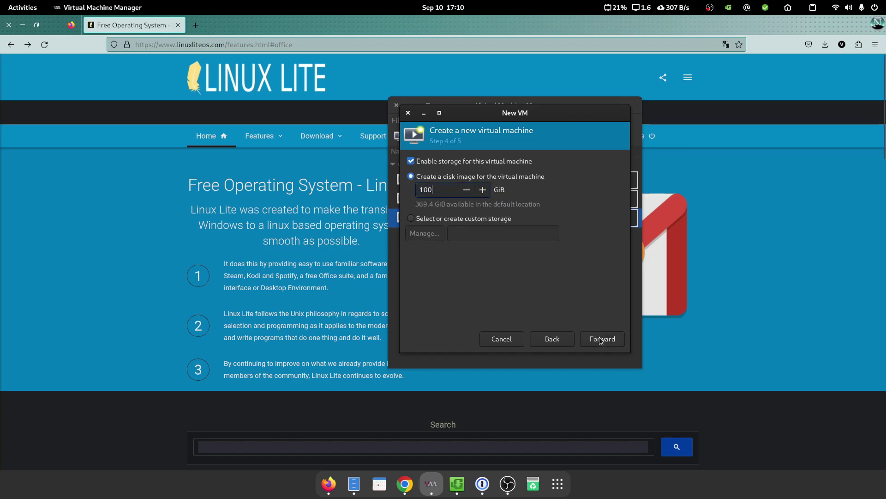
pyautogui.click(601, 341)
pyautogui.hotkey('ctrl', 'a')
pyautogui.write('L')
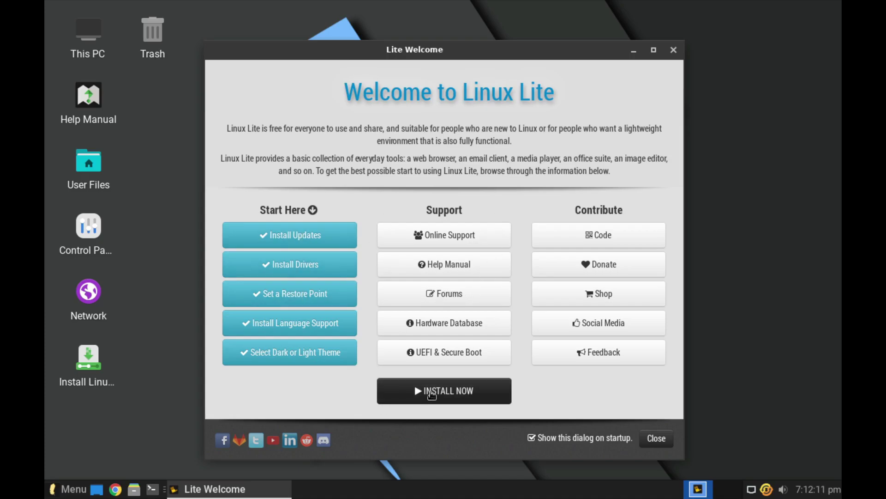
# Launch the Linux Lite installer from the welcome window and accept English with the English (US) keyboard layout
pyautogui.click(431, 396)
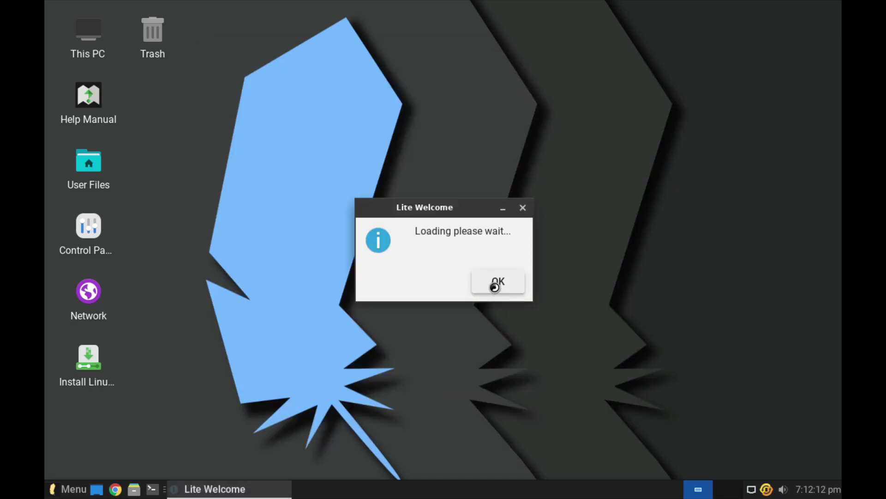
pyautogui.click(496, 283)
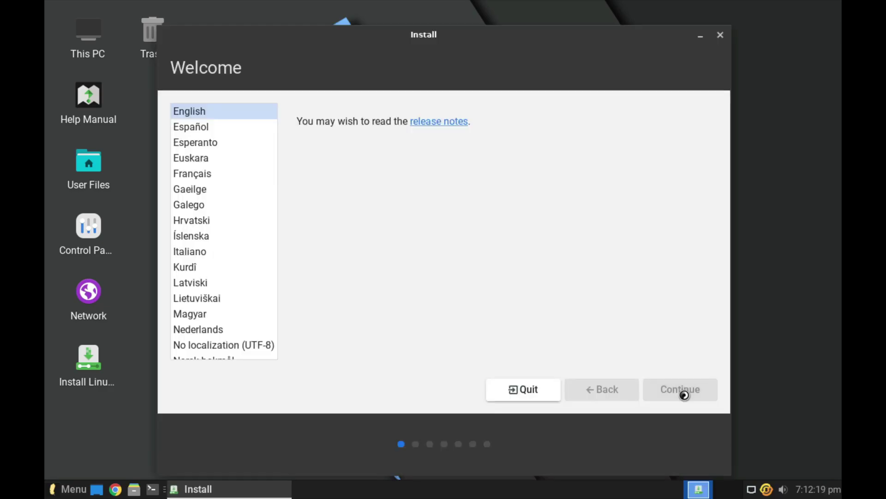
pyautogui.click(684, 393)
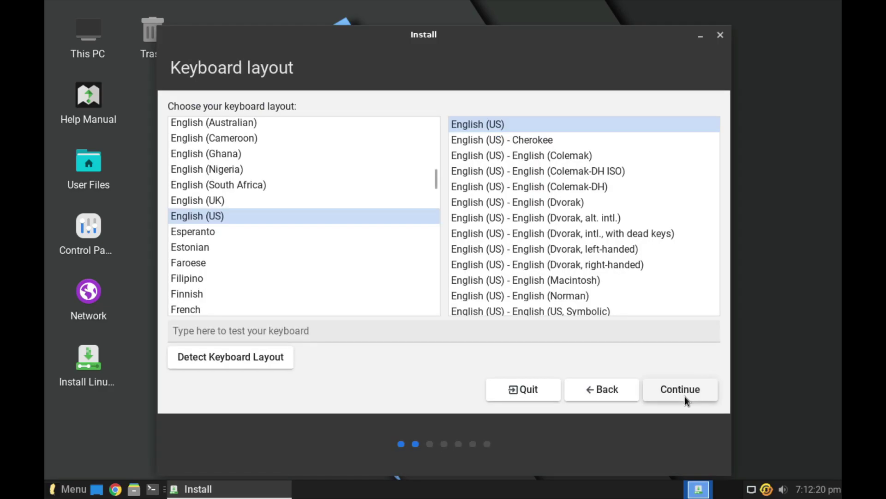
pyautogui.click(685, 397)
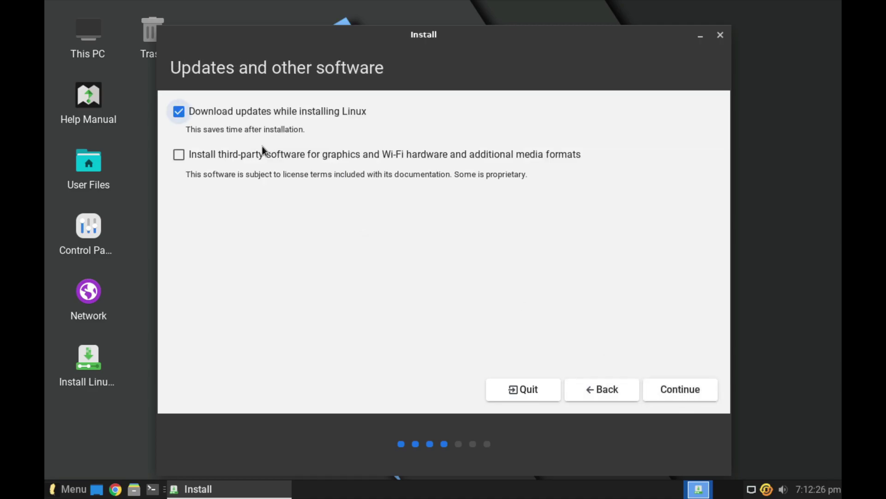
# Enable third-party software alongside update downloads, and confirm the Erase disk and install Linux installation type
pyautogui.click(220, 154)
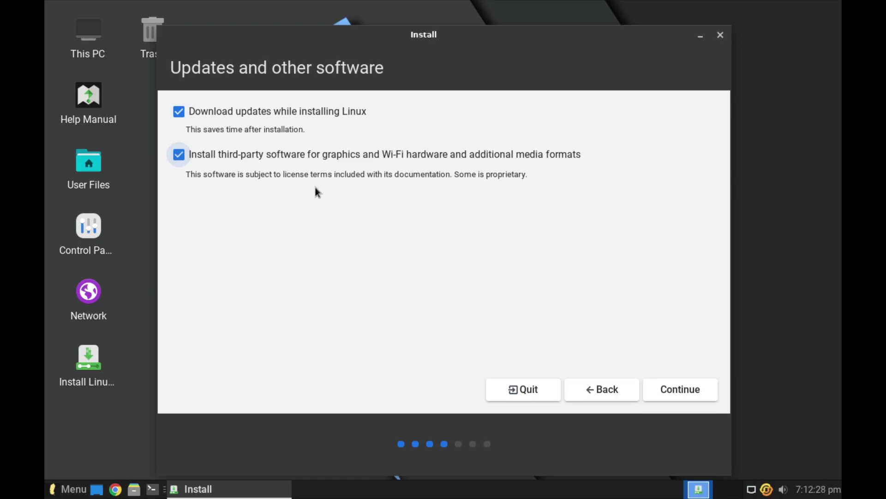
pyautogui.click(679, 387)
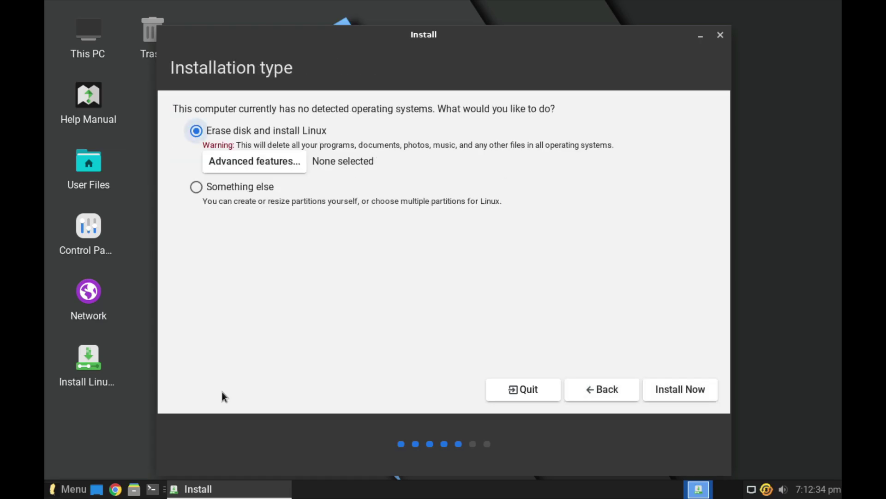
pyautogui.click(674, 388)
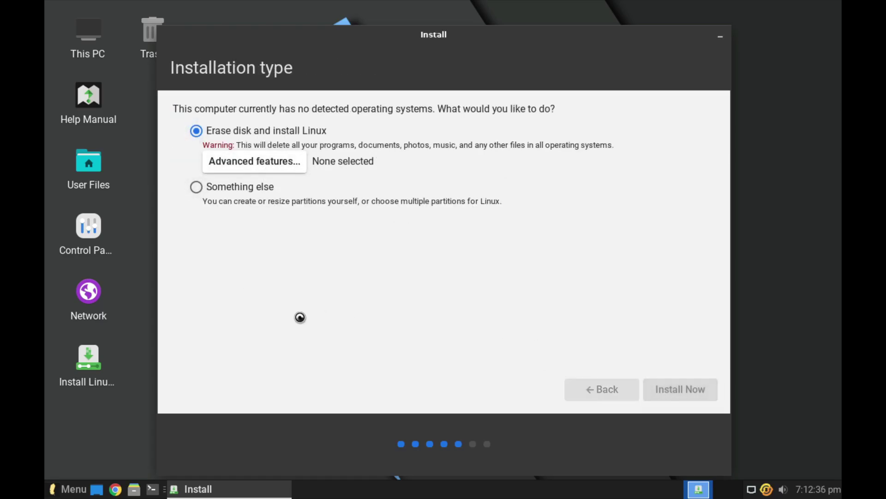
pyautogui.click(652, 339)
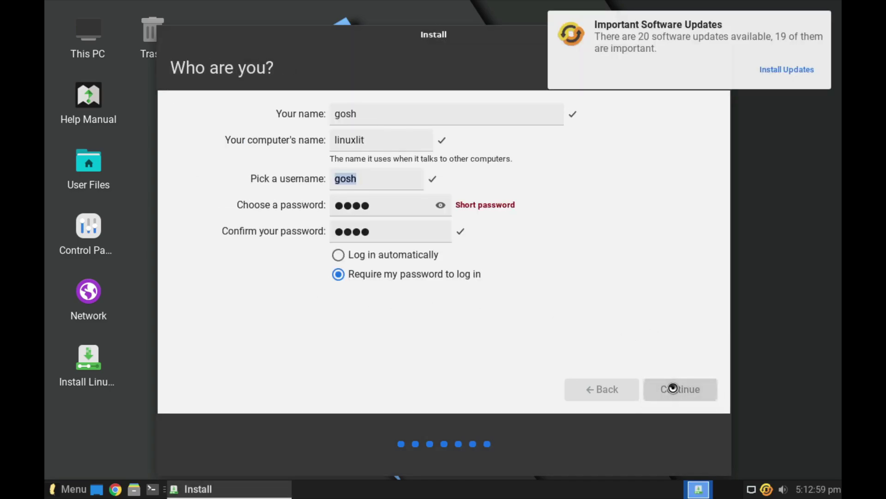
# Submit the account form with the user's name, computer name linuxlit, username and password, requiring the password to log in
pyautogui.click(671, 390)
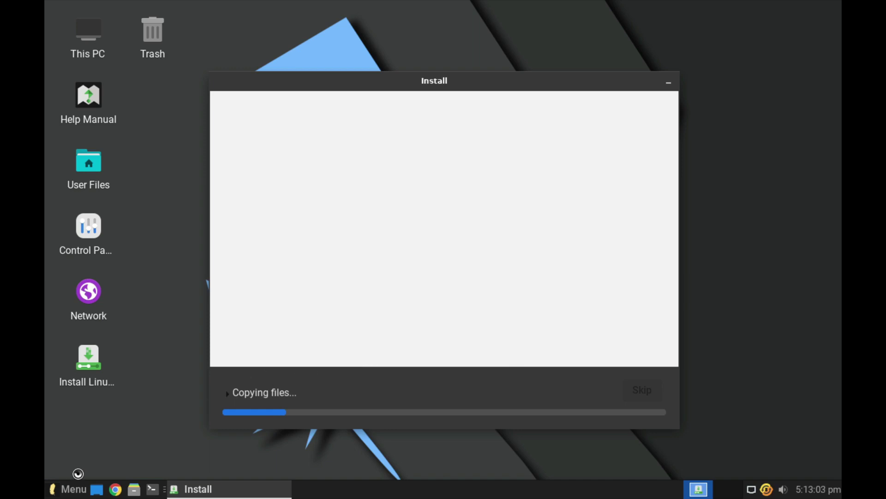
pyautogui.click(77, 484)
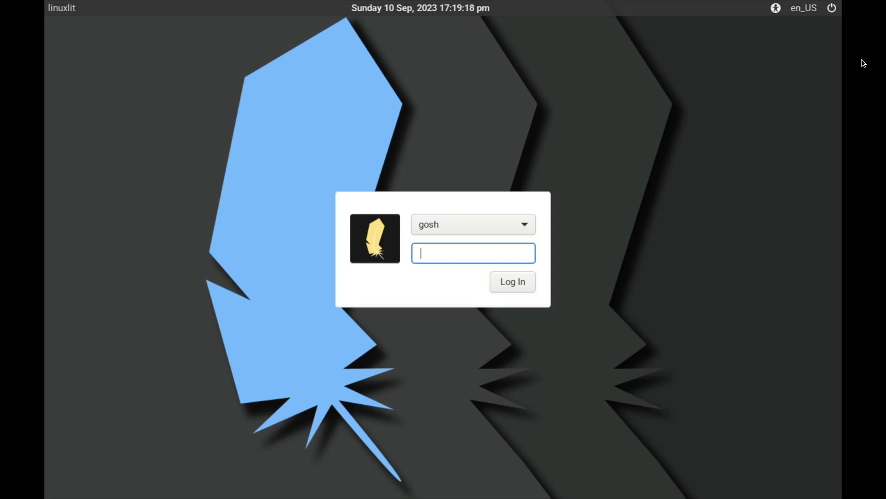
# Log in to the installed system with the account password and glance at the application menu's favorites
pyautogui.press('Return')
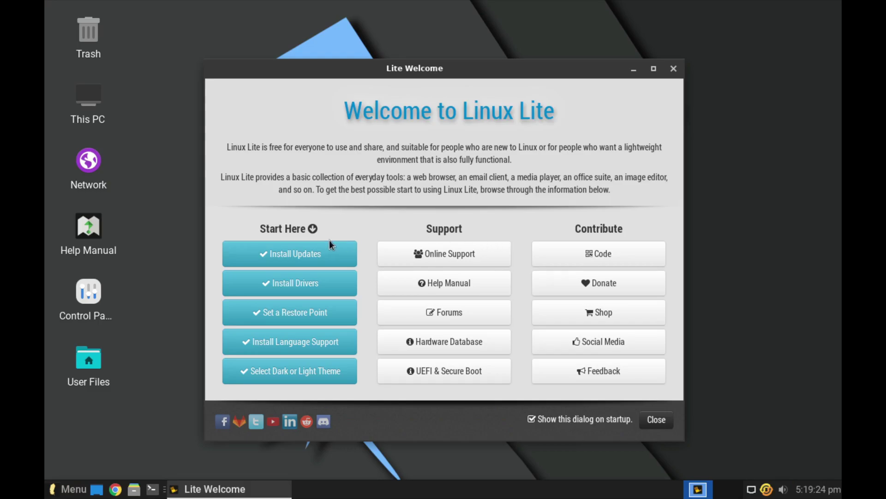
pyautogui.click(69, 489)
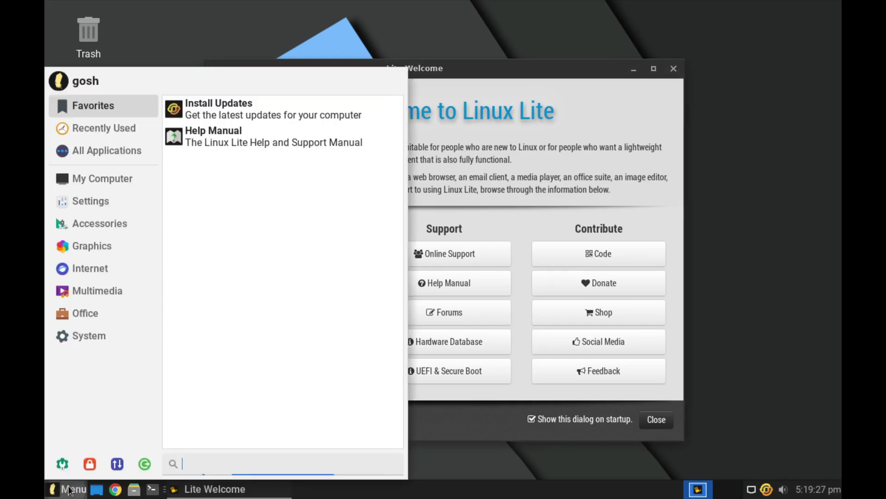
pyautogui.click(69, 489)
# Set the display resolution to 1920x1080 in the Control Panel's display settings and keep the new configuration
pyautogui.doubleClick(97, 301)
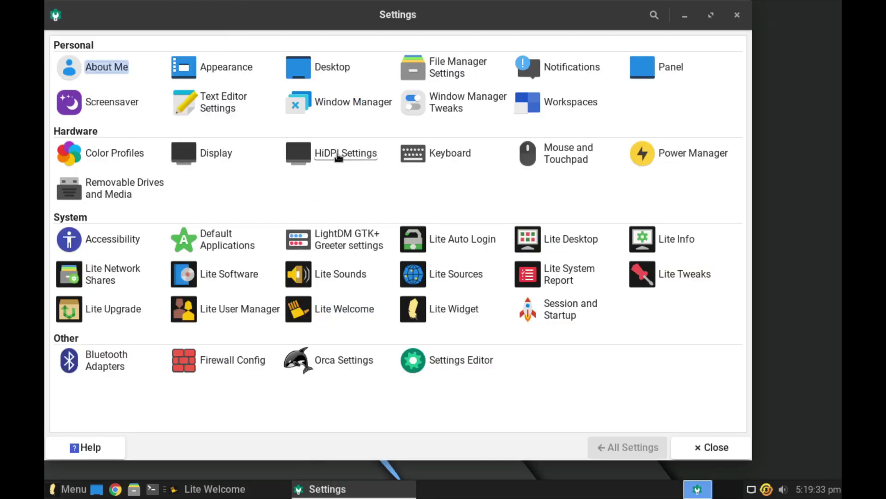
pyautogui.click(212, 154)
pyautogui.scroll(3, 600, 103)
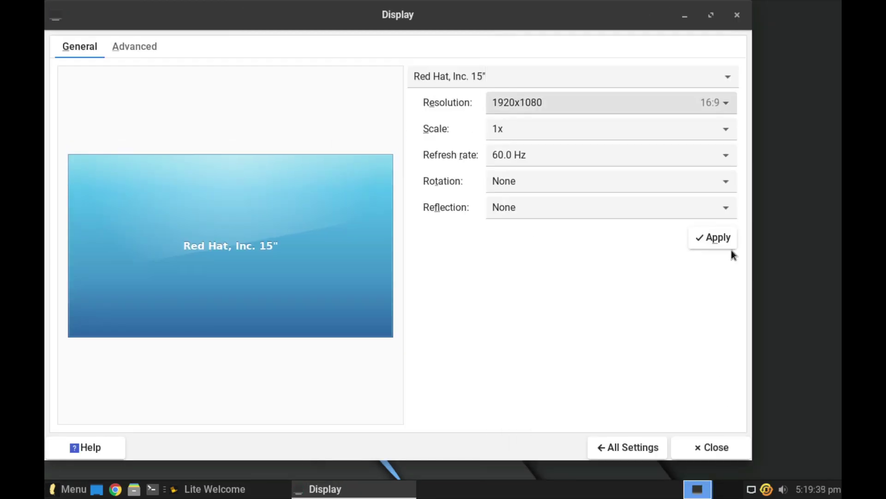
pyautogui.click(725, 240)
pyautogui.click(251, 221)
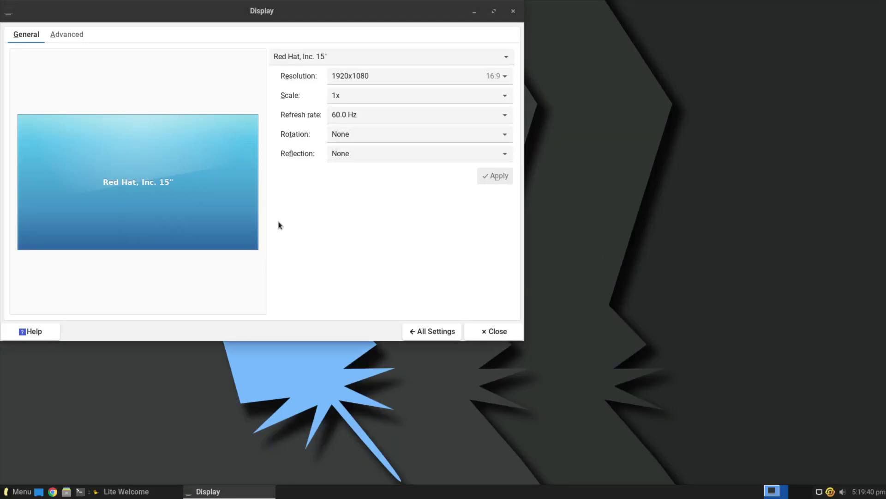
# Close the Display settings and go to the Install Updates section of Lite Welcome
pyautogui.click(493, 331)
pyautogui.click(190, 189)
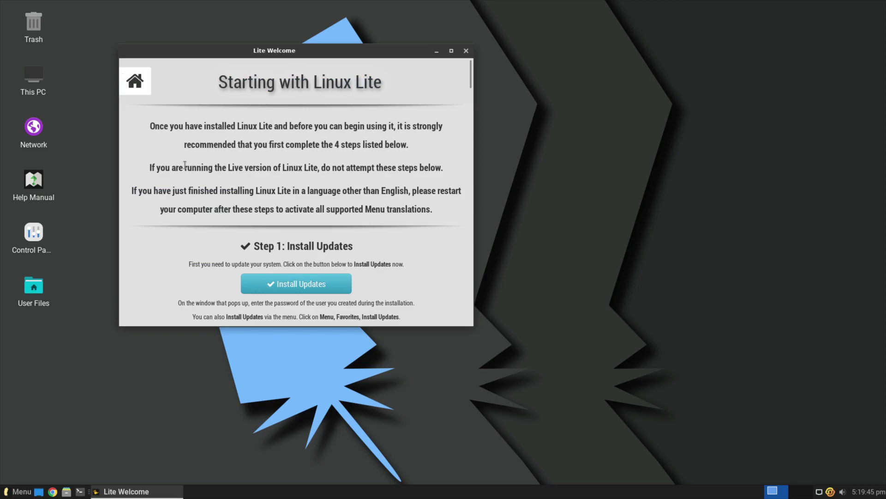
pyautogui.moveTo(161, 143); pyautogui.dragTo(296, 214)
pyautogui.click(296, 214)
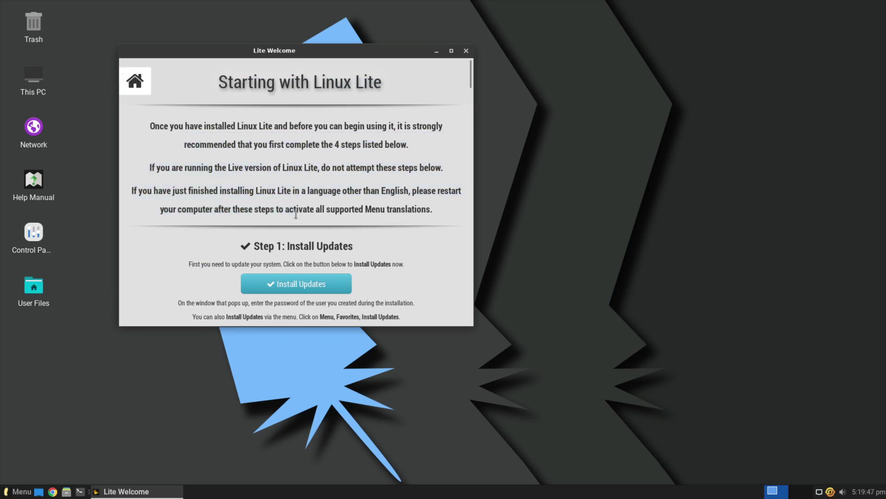
# Install the available system updates, authenticating with the account password, and move the download progress window aside
pyautogui.click(279, 284)
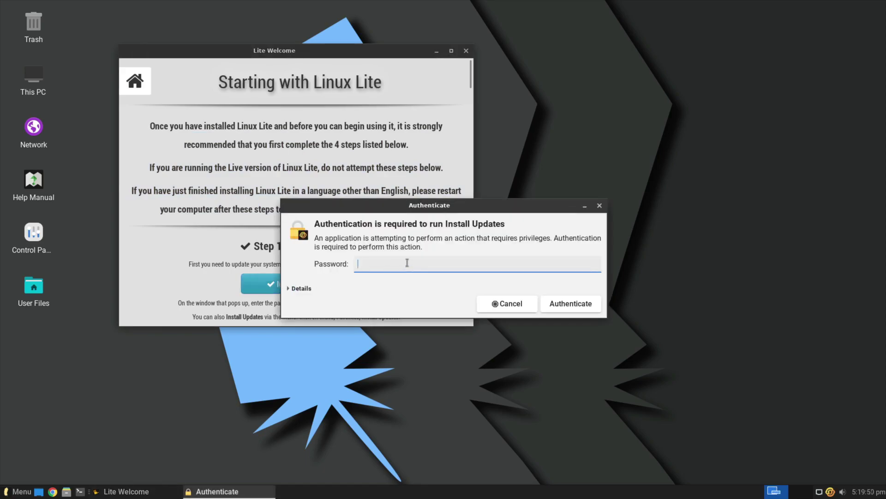
pyautogui.write('••••')
pyautogui.press('Return')
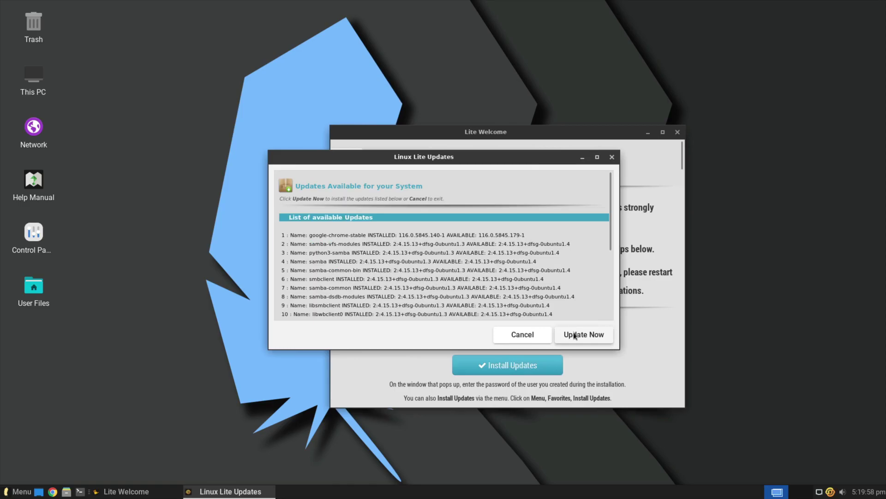
pyautogui.click(577, 333)
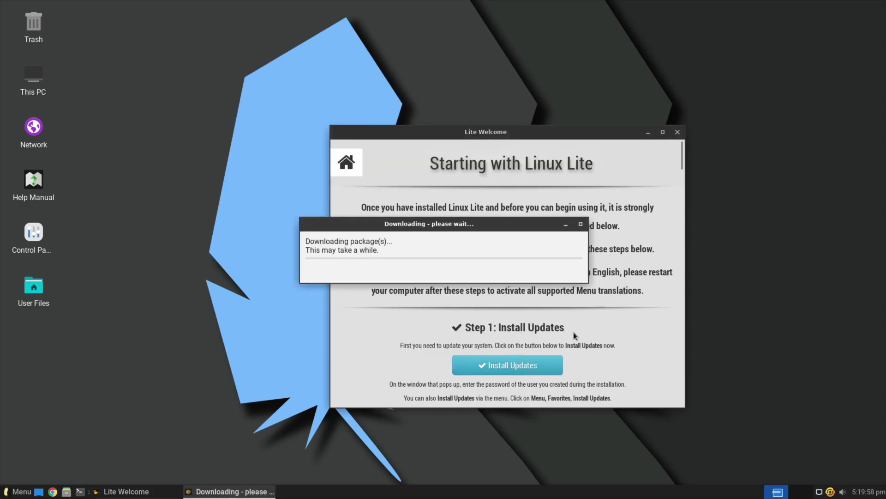
pyautogui.moveTo(401, 225); pyautogui.dragTo(149, 237)
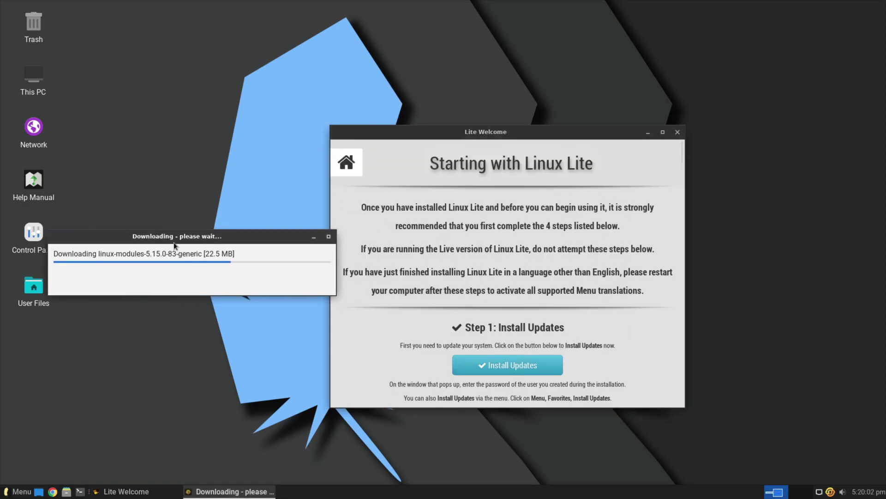
# Return to the Lite Welcome home page and apply the Dark Theme from its theme selection section
pyautogui.click(336, 159)
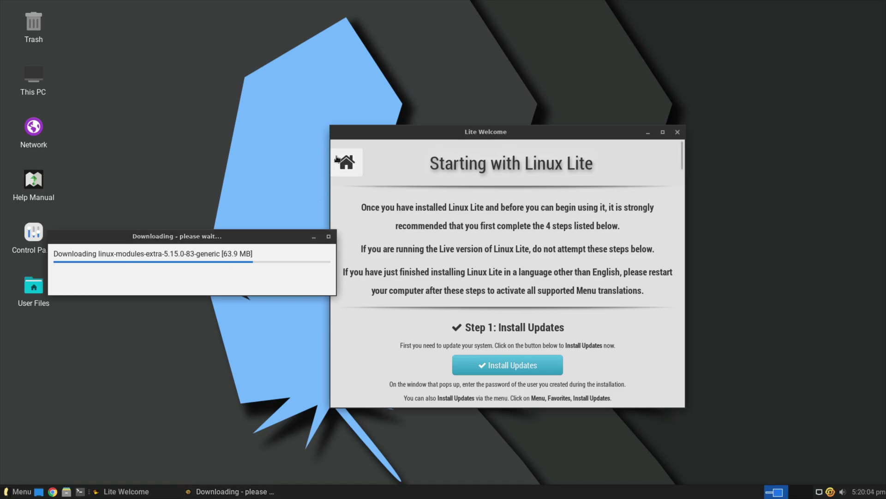
pyautogui.click(344, 162)
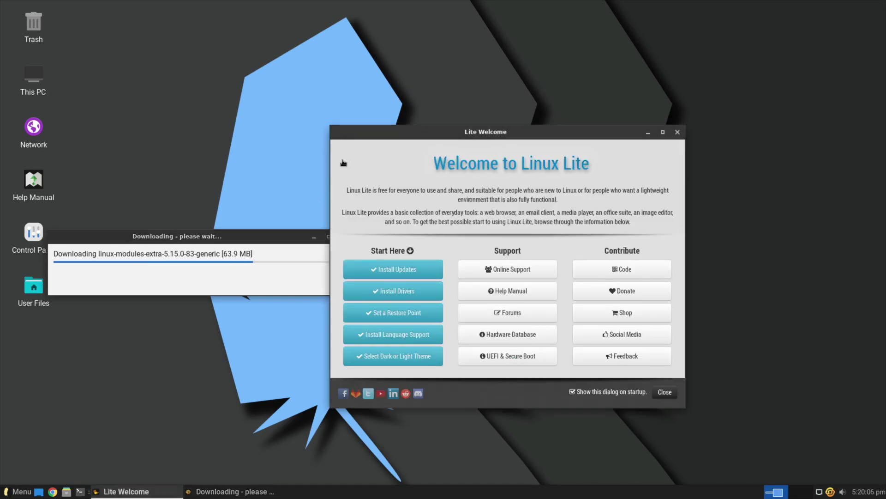
pyautogui.click(400, 356)
pyautogui.click(503, 315)
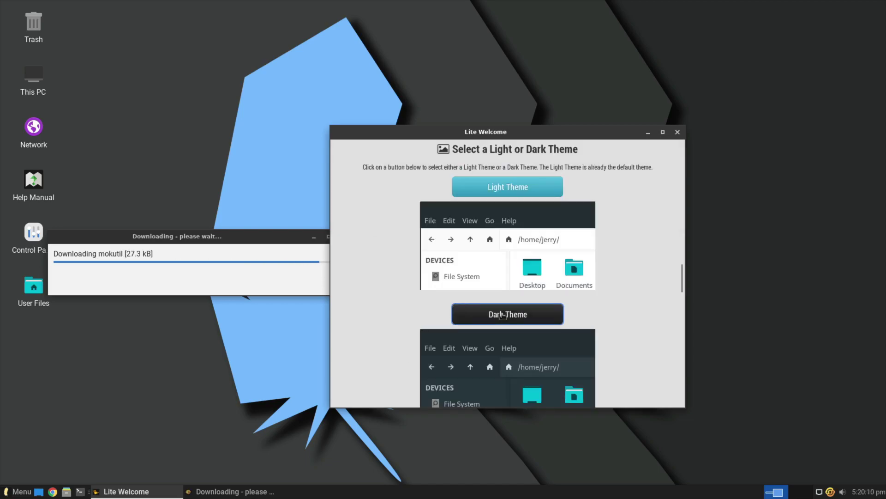
pyautogui.moveTo(520, 224); pyautogui.dragTo(327, 135)
pyautogui.click(475, 253)
# Launch Lite Software from Lite Welcome with the account password, decline updating the software sources, and open the Install Software list
pyautogui.scroll(-3, 608, 326)
pyautogui.scroll(-10, 608, 326)
pyautogui.scroll(5, 600, 325)
pyautogui.scroll(-5, 599, 325)
pyautogui.scroll(-5, 599, 325)
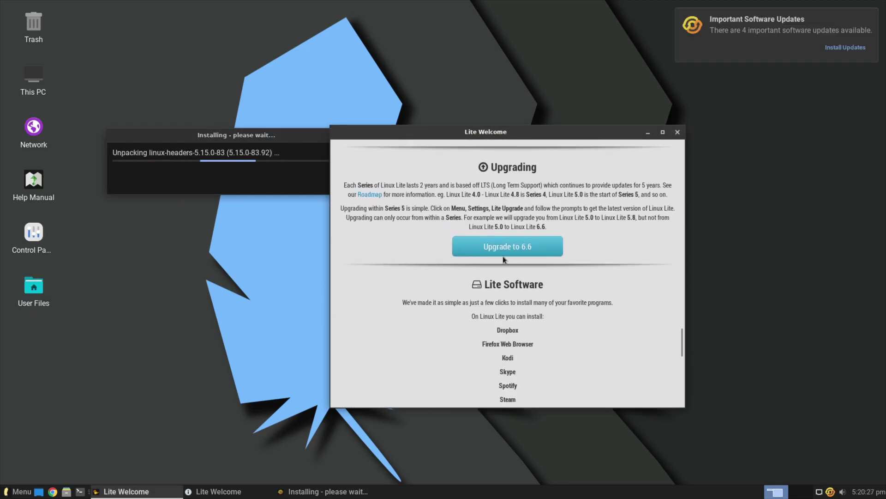
pyautogui.scroll(-4, 515, 249)
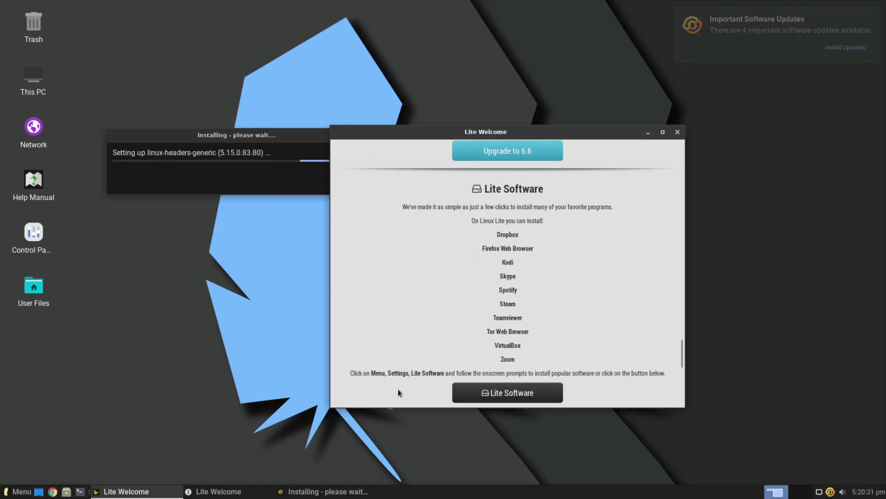
pyautogui.scroll(-5, 473, 337)
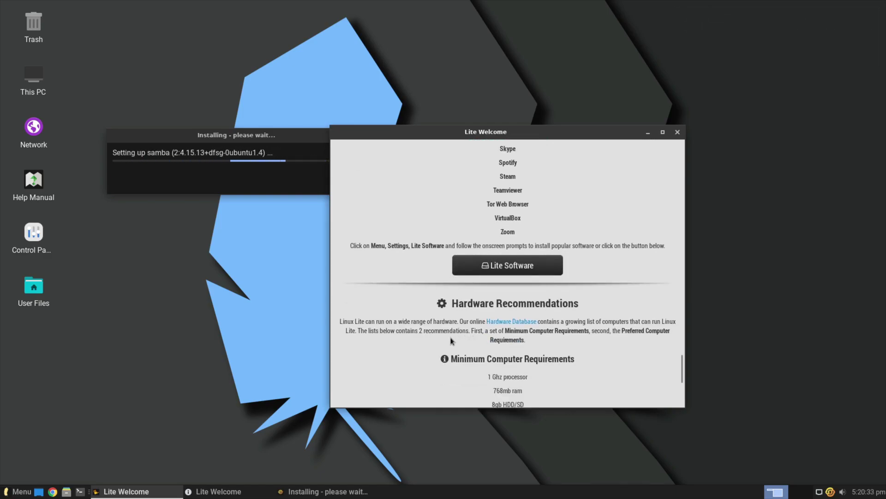
pyautogui.click(499, 266)
pyautogui.write('•••')
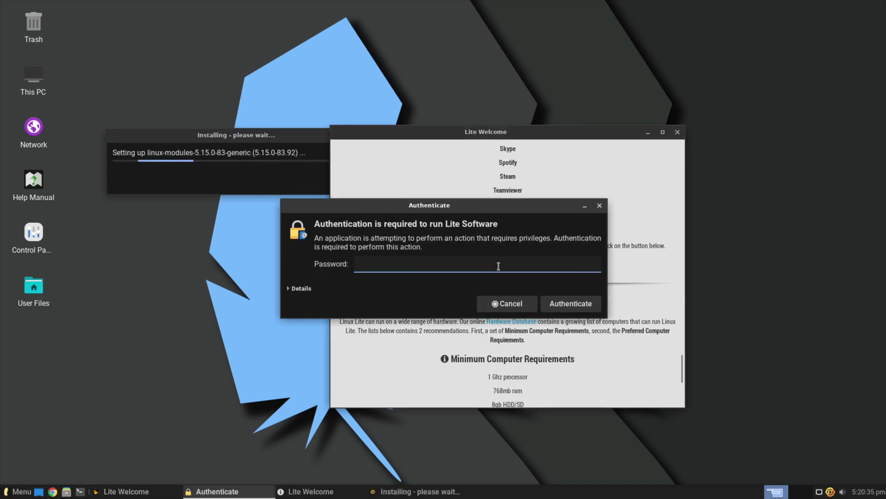
pyautogui.press('Return')
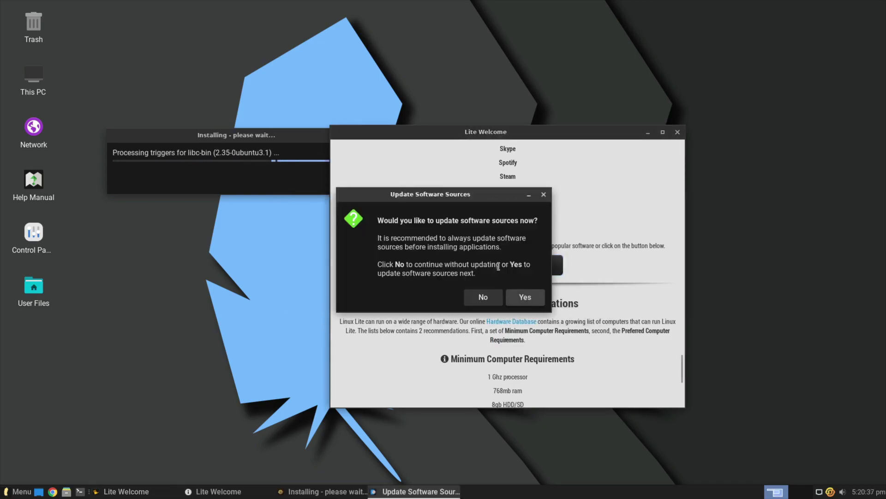
pyautogui.click(469, 299)
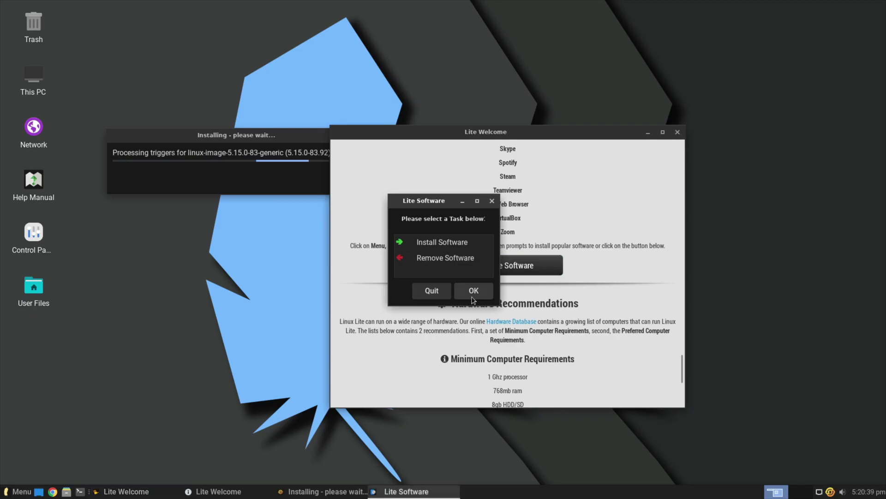
pyautogui.click(473, 291)
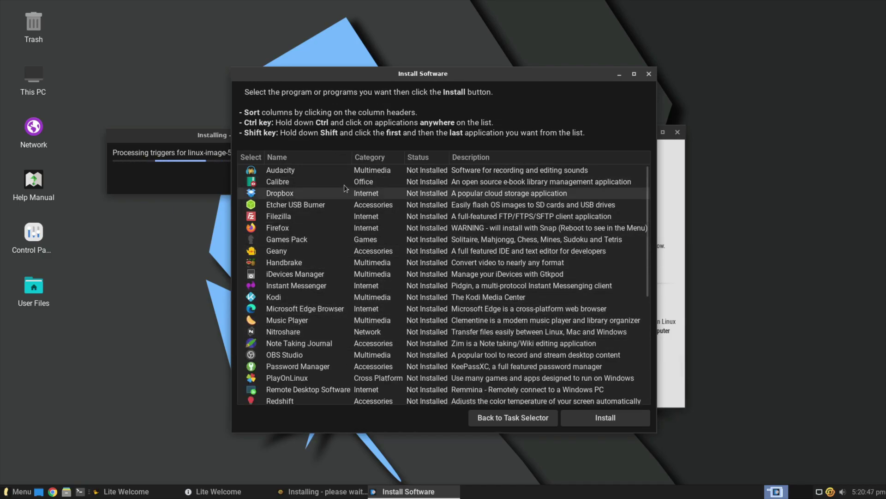
# Browse the whole list of installable programs, highlighting the Firefox entry
pyautogui.click(324, 228)
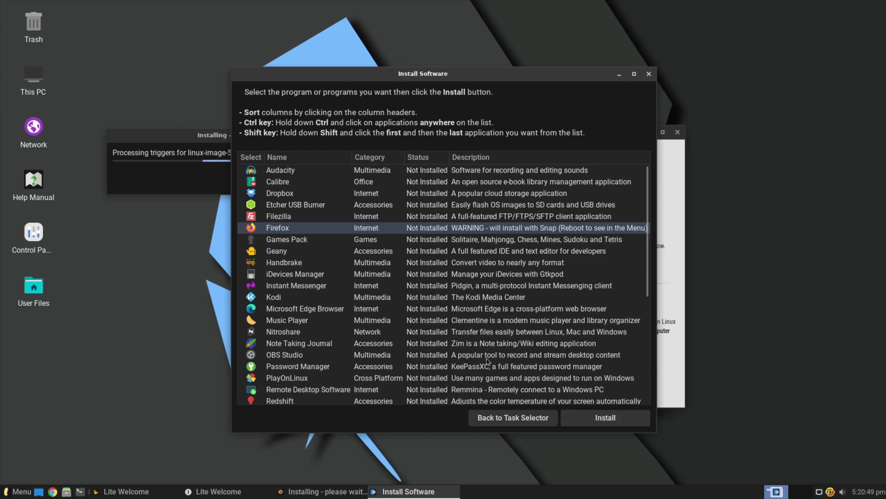
pyautogui.scroll(-5, 423, 336)
pyautogui.scroll(5, 423, 335)
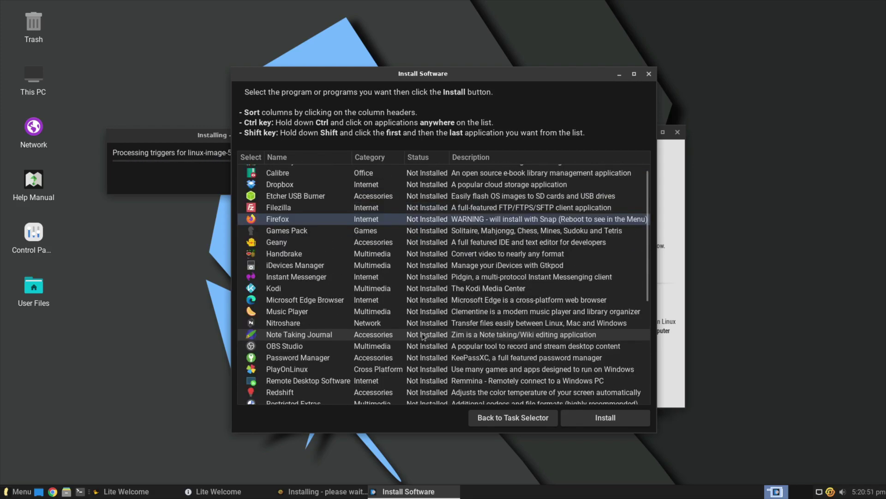
pyautogui.scroll(-5, 422, 337)
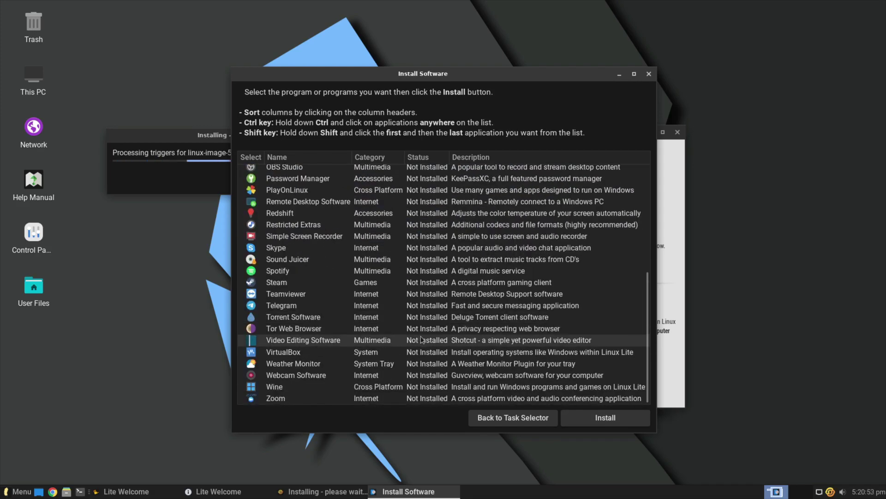
pyautogui.scroll(5, 421, 340)
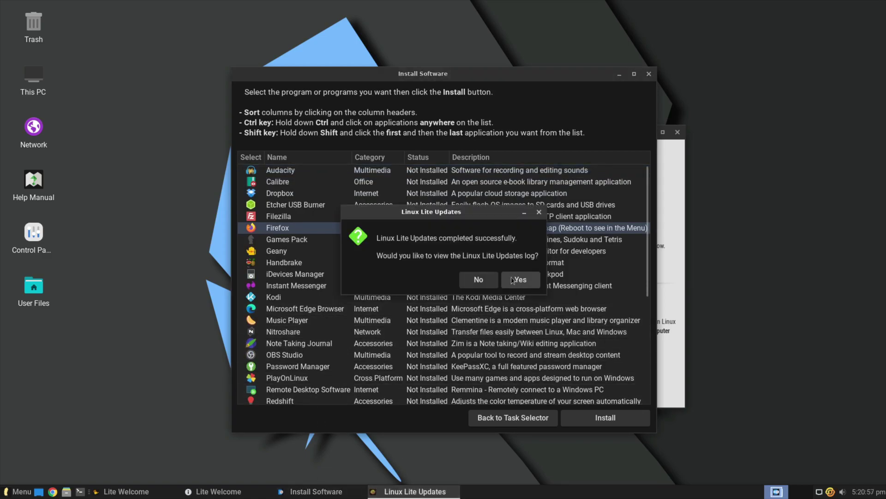
# Decline viewing the updates log and continue using the system without rebooting
pyautogui.click(483, 280)
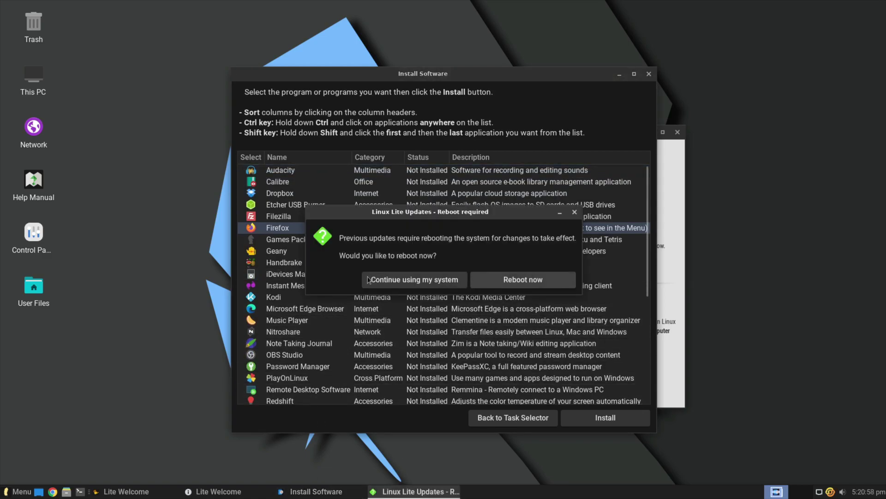
pyautogui.click(457, 283)
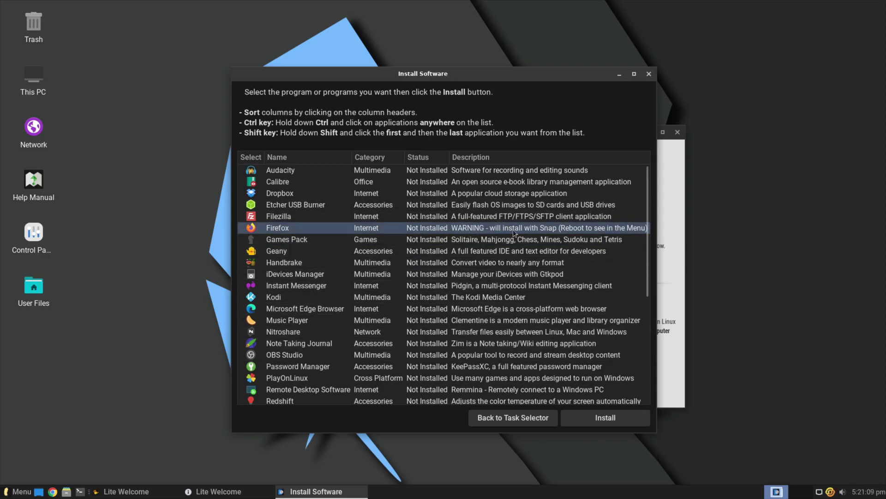
# Install the Music Player program, and close Lite Software along with the remaining theme notice
pyautogui.scroll(-3, 522, 297)
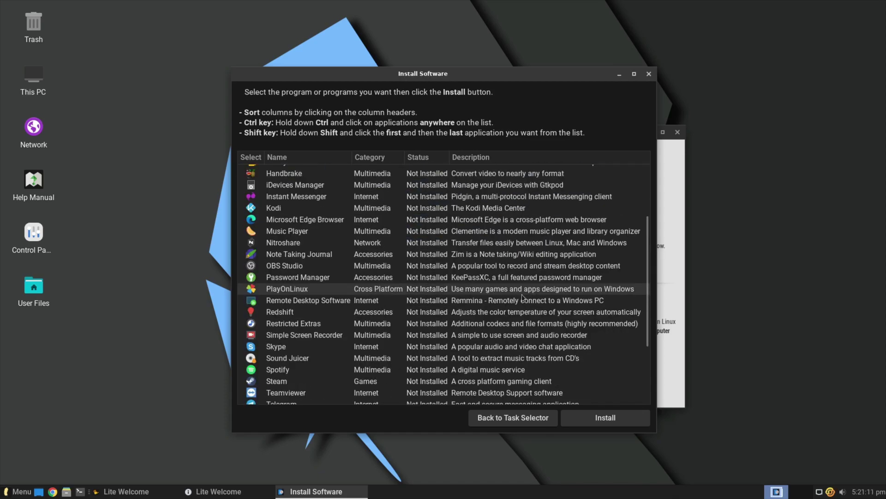
pyautogui.scroll(-3, 522, 297)
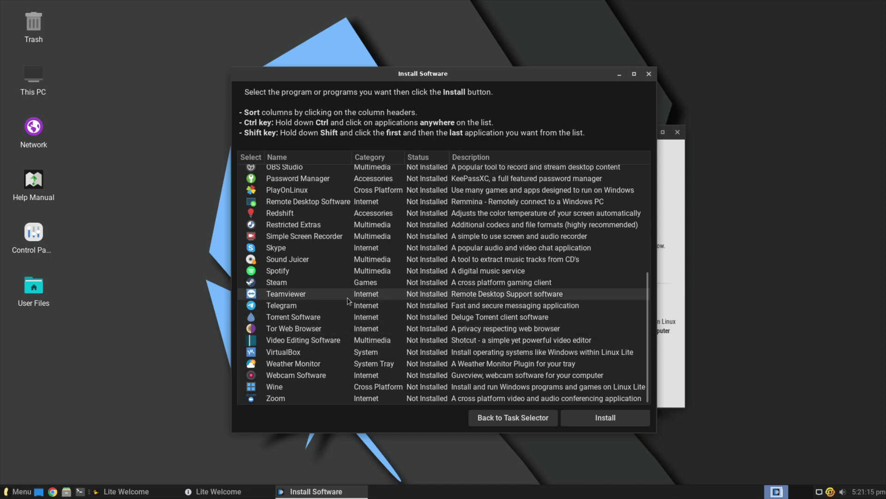
pyautogui.scroll(2, 348, 300)
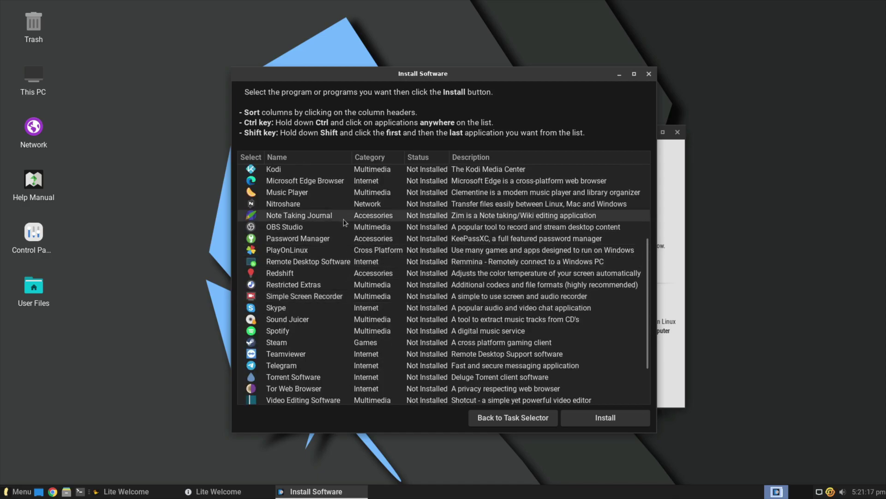
pyautogui.click(344, 193)
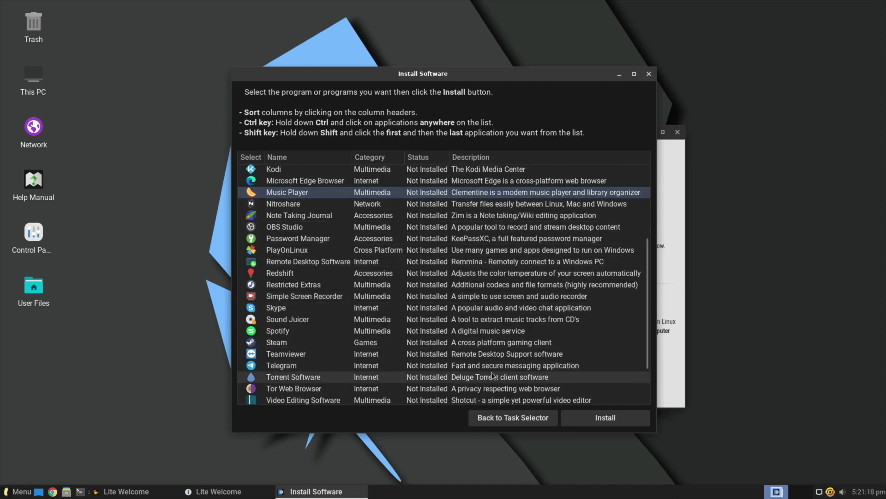
pyautogui.click(595, 421)
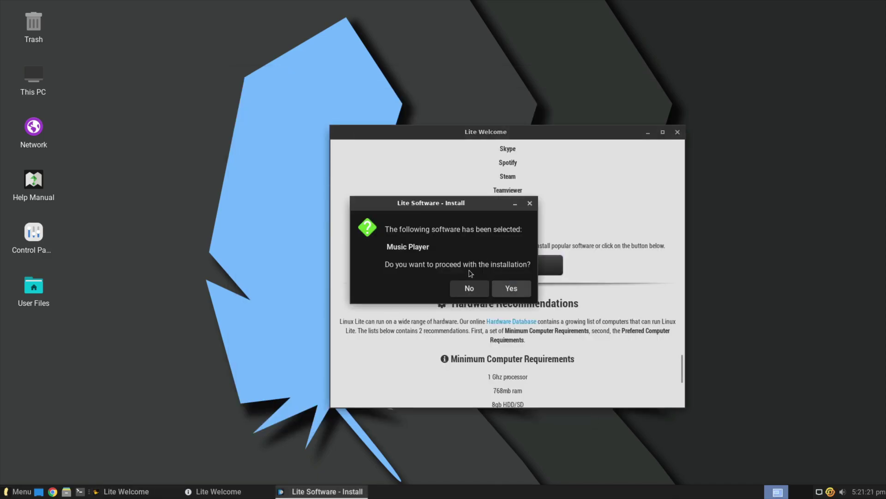
pyautogui.click(512, 288)
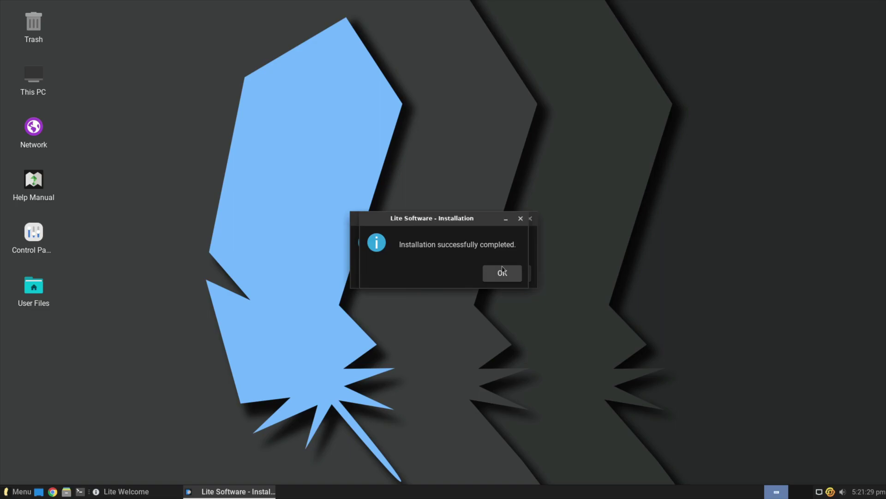
pyautogui.click(502, 271)
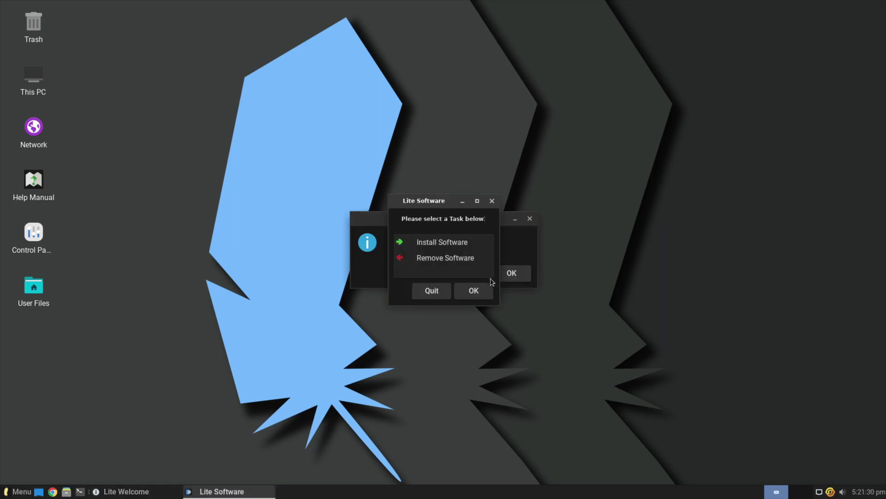
pyautogui.click(428, 298)
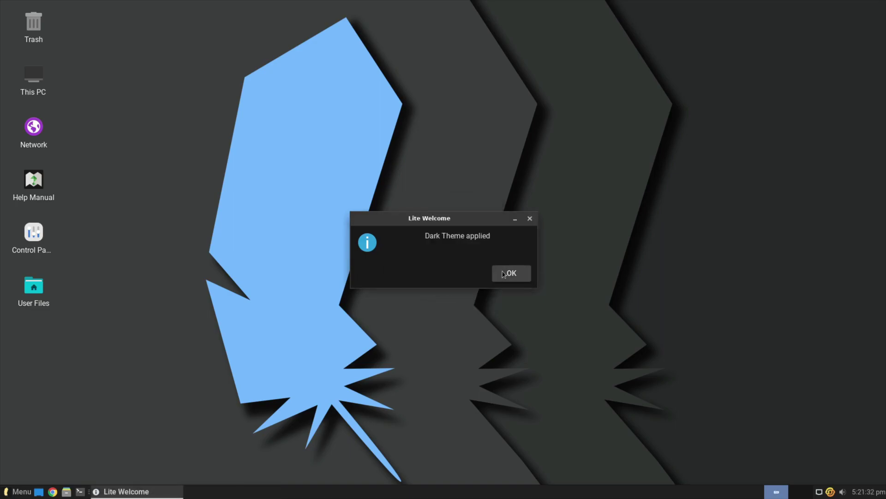
pyautogui.click(503, 273)
# Open the Firewall configuration from the System applications and quit it
pyautogui.click(10, 492)
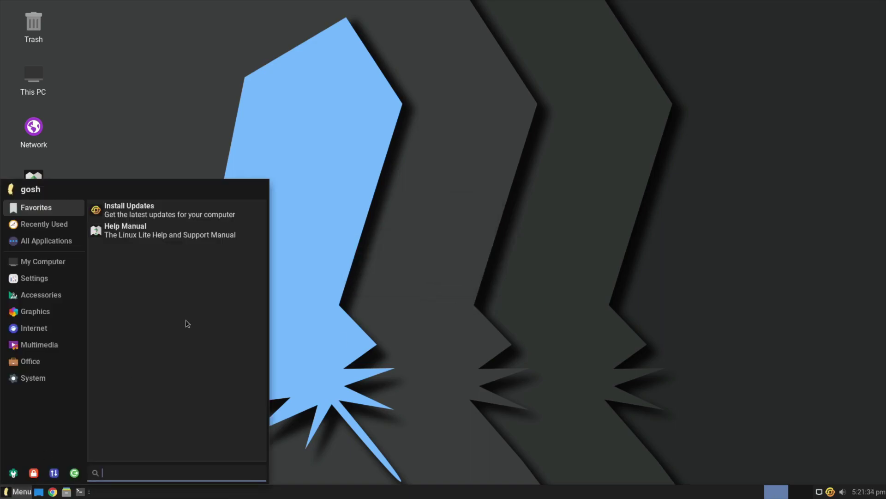
pyautogui.moveTo(57, 378)
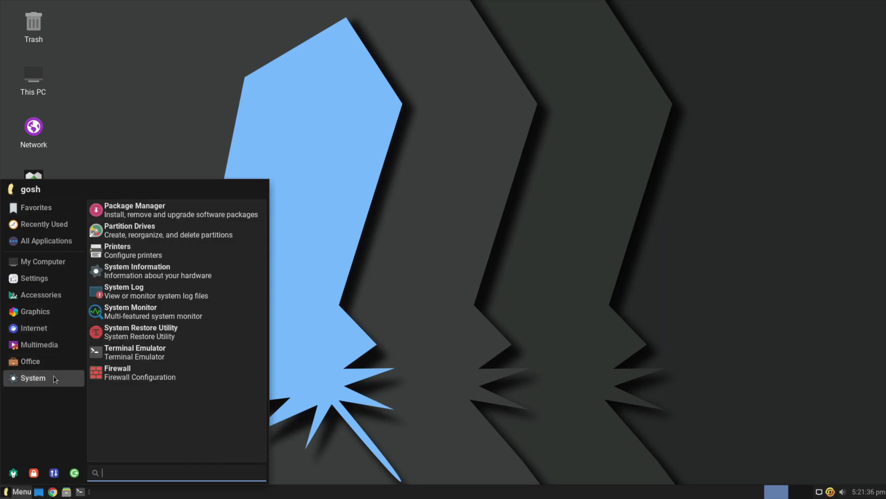
pyautogui.click(145, 380)
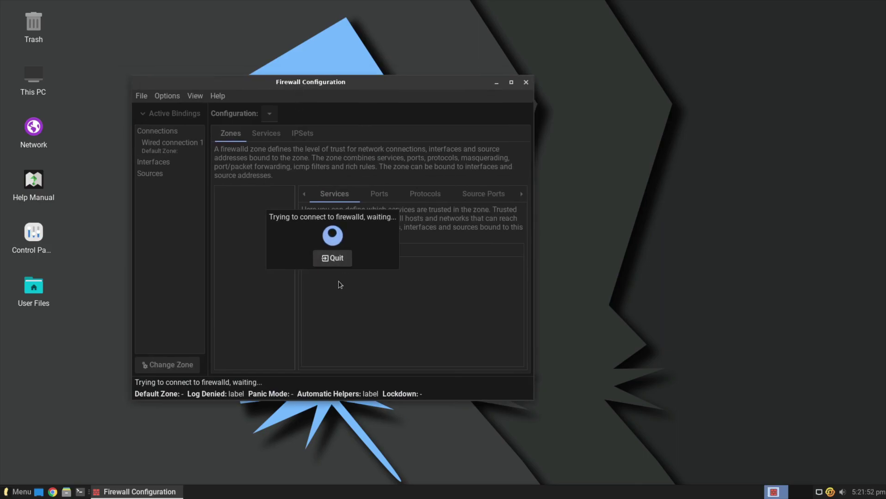
pyautogui.click(334, 259)
# Open System Monitor from the System applications and move its window nearer the middle of the desktop
pyautogui.click(18, 491)
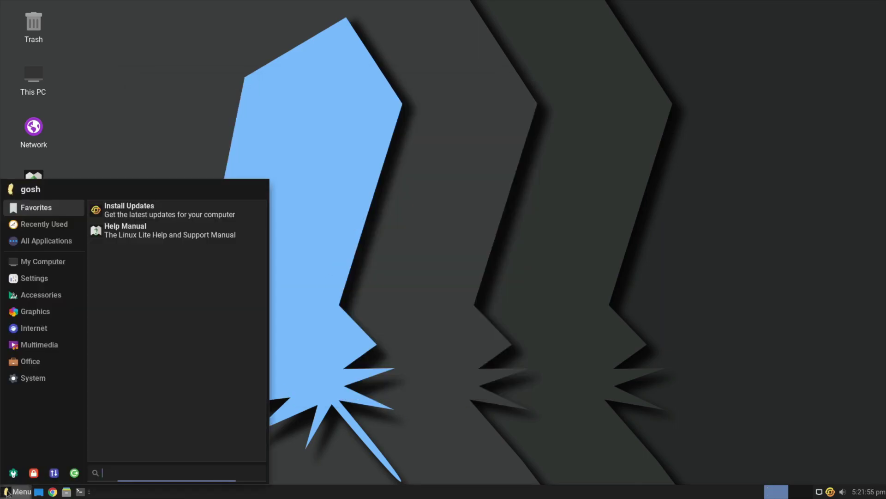
pyautogui.click(46, 383)
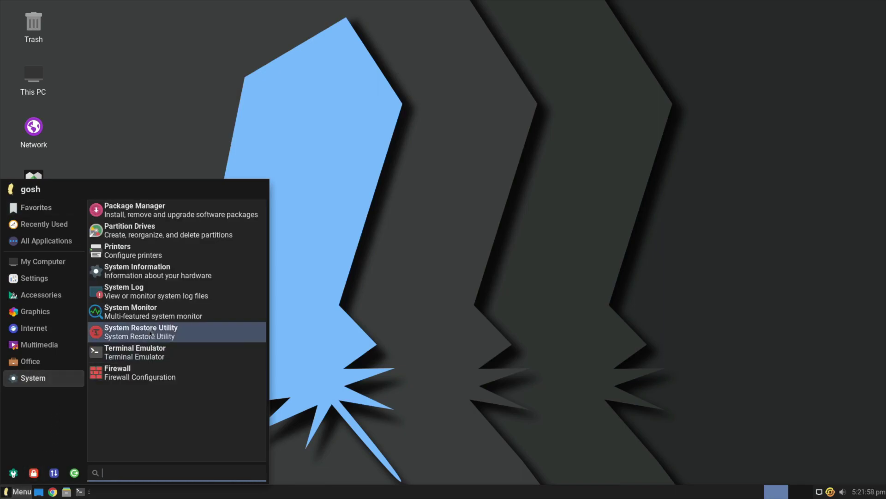
pyautogui.click(131, 312)
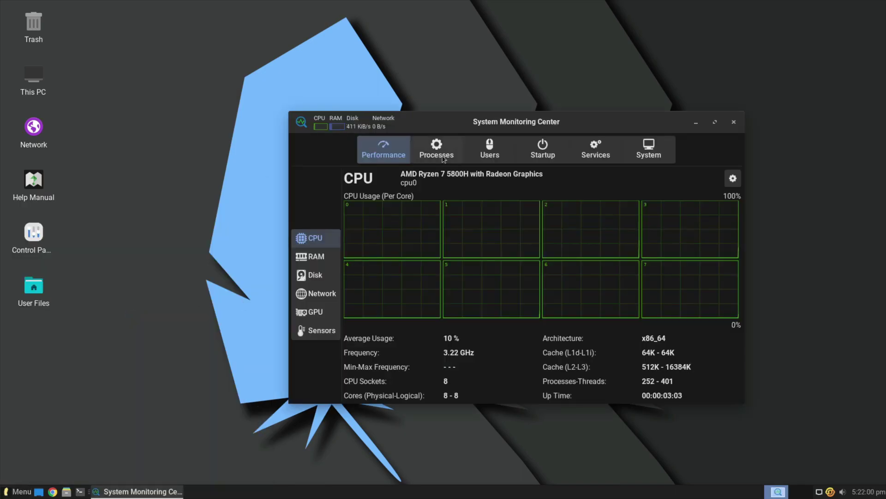
pyautogui.moveTo(439, 118); pyautogui.dragTo(355, 98)
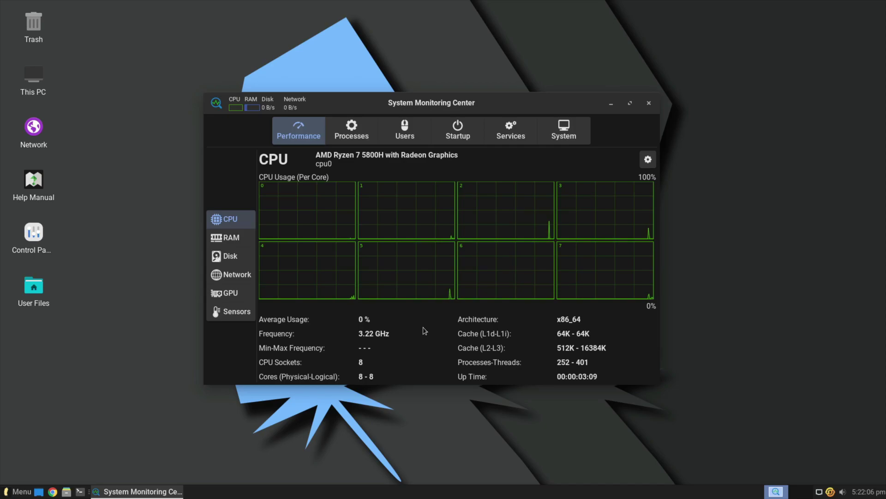
# Review the RAM, Disk, Network, GPU and Sensors performance pages, and close System Monitoring Center
pyautogui.click(235, 239)
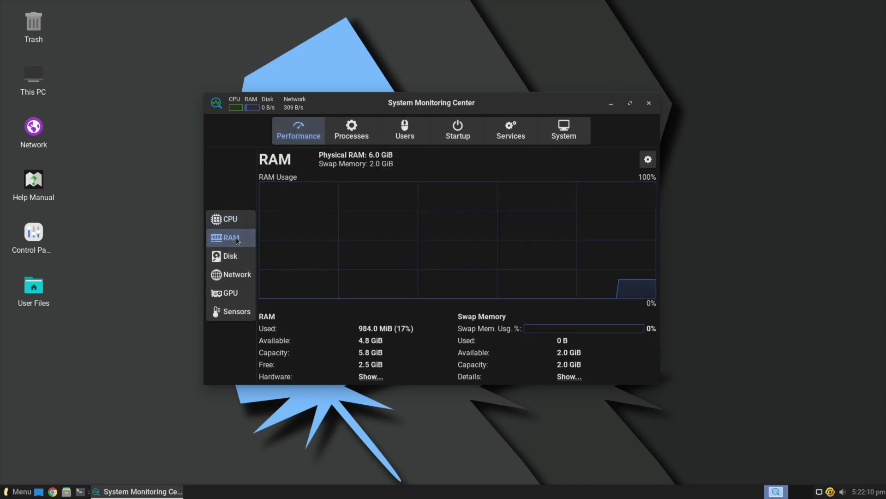
pyautogui.click(232, 258)
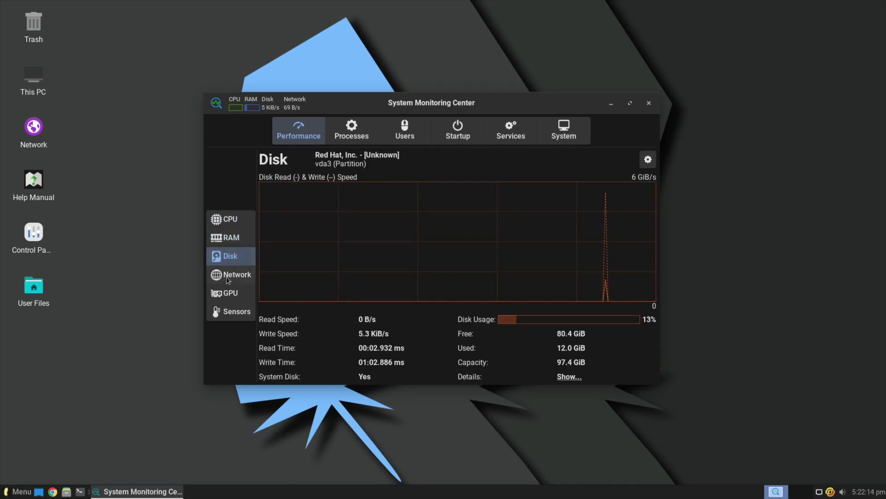
pyautogui.click(228, 280)
pyautogui.click(230, 307)
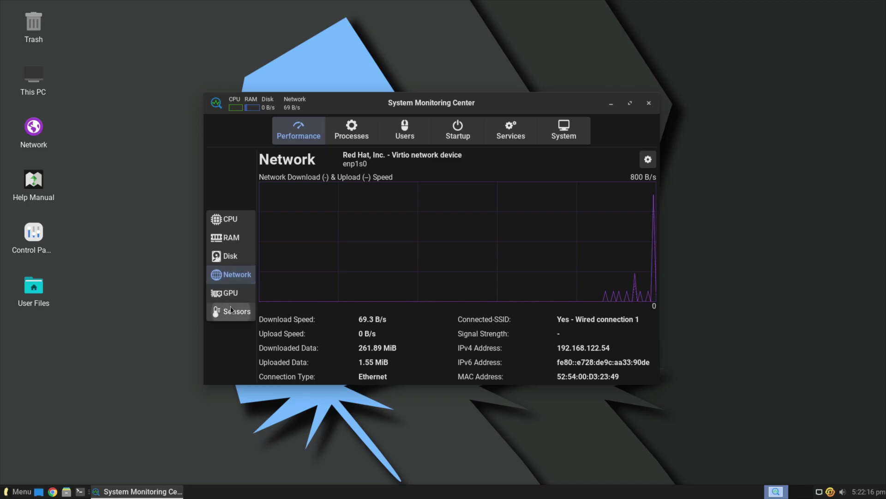
pyautogui.click(233, 297)
pyautogui.click(231, 312)
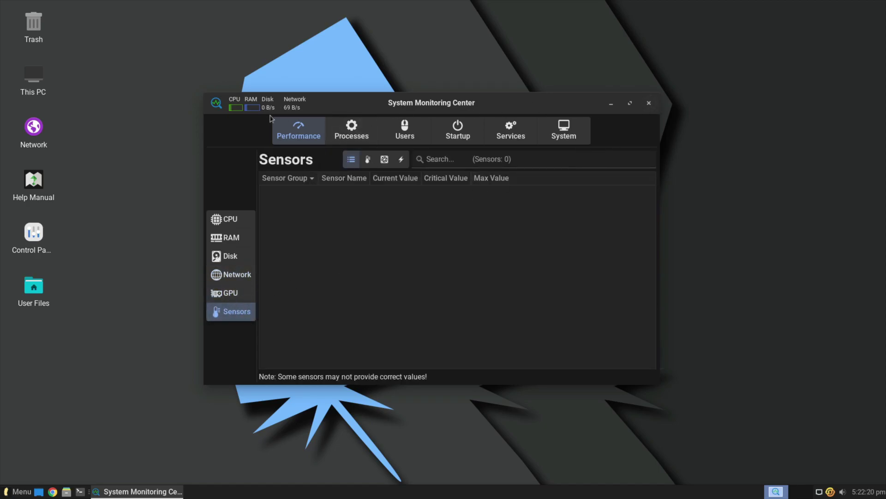
pyautogui.click(648, 103)
# Open the Package Manager from the System applications, authenticating with the account password
pyautogui.click(19, 491)
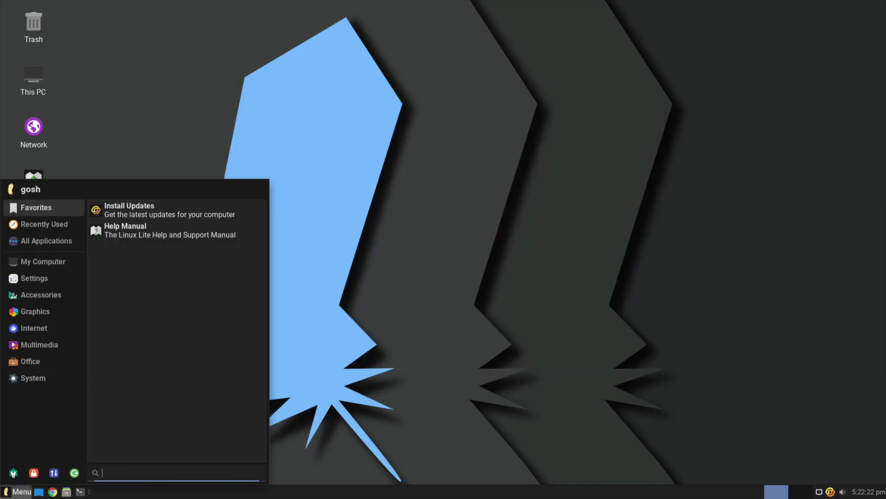
pyautogui.click(35, 384)
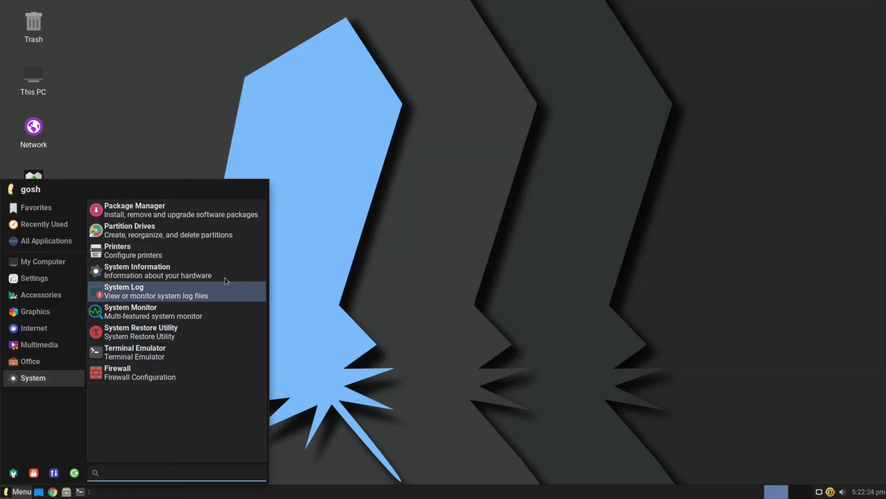
pyautogui.click(148, 213)
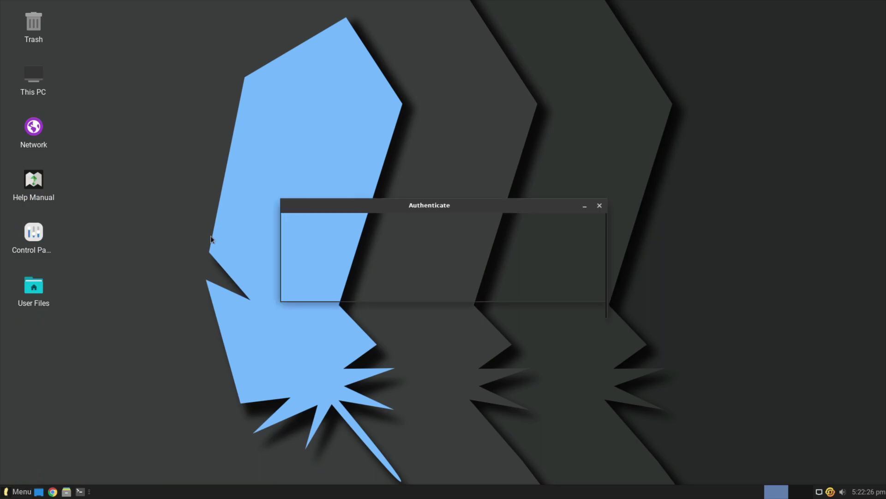
pyautogui.press('Return')
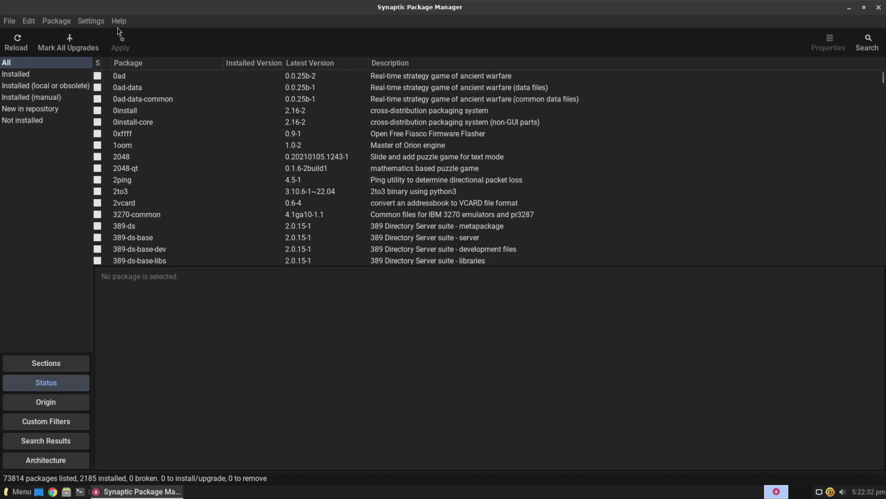
# Open the repository settings, review the software sources, updates, authentication, drivers, developer options and Ubuntu Pro pages, and close them
pyautogui.click(98, 21)
pyautogui.click(109, 48)
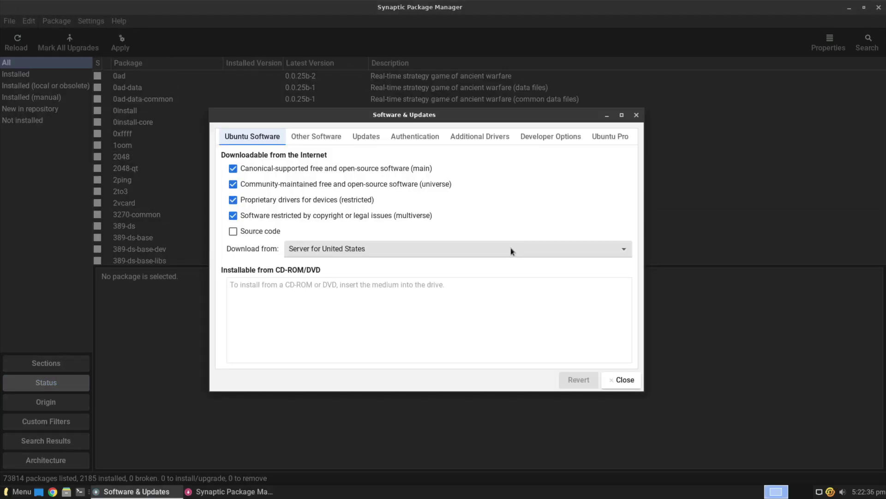
pyautogui.click(307, 138)
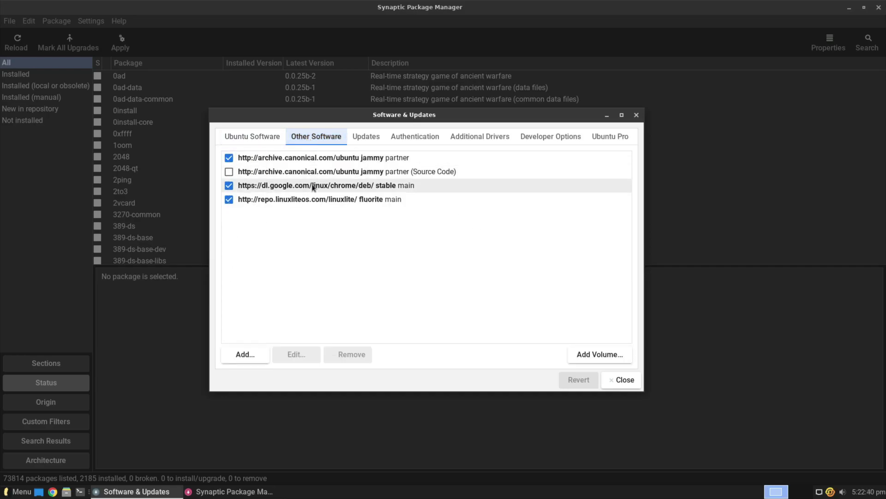
pyautogui.click(369, 137)
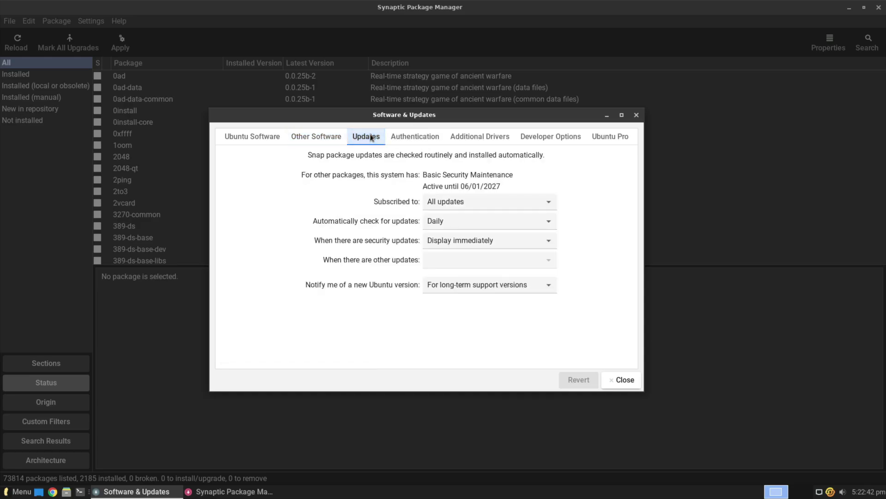
pyautogui.click(415, 140)
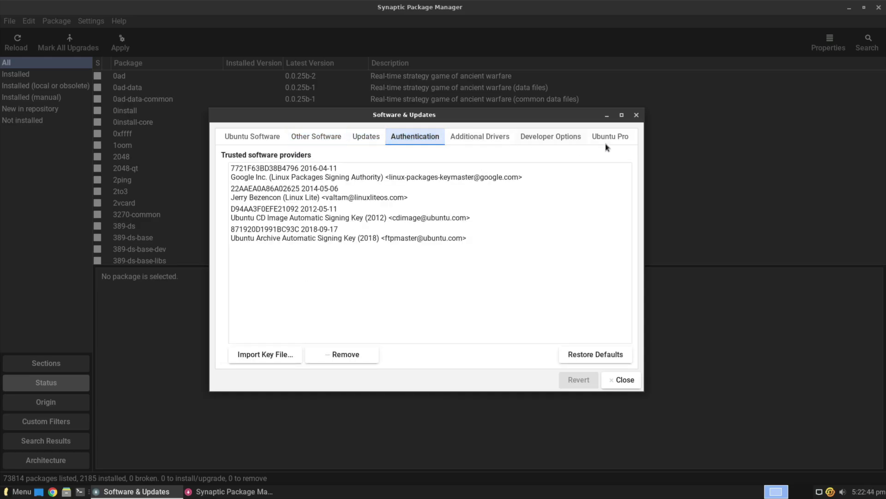
pyautogui.click(478, 137)
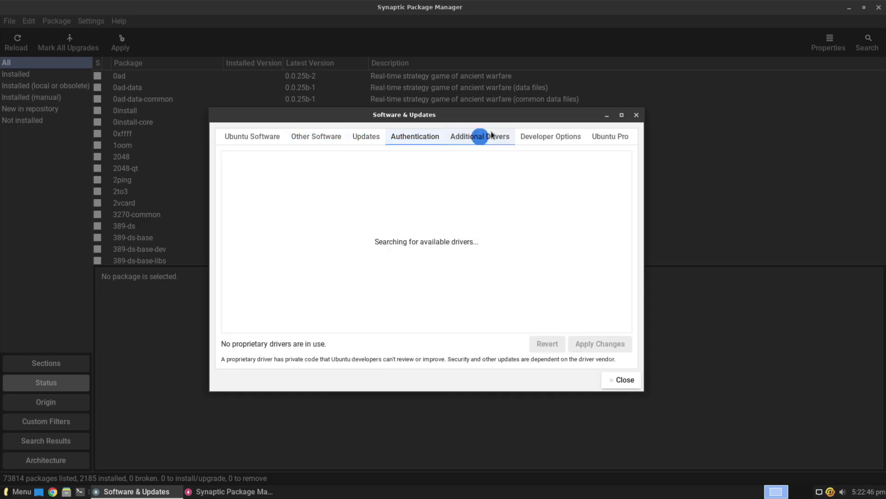
pyautogui.click(552, 141)
pyautogui.click(602, 140)
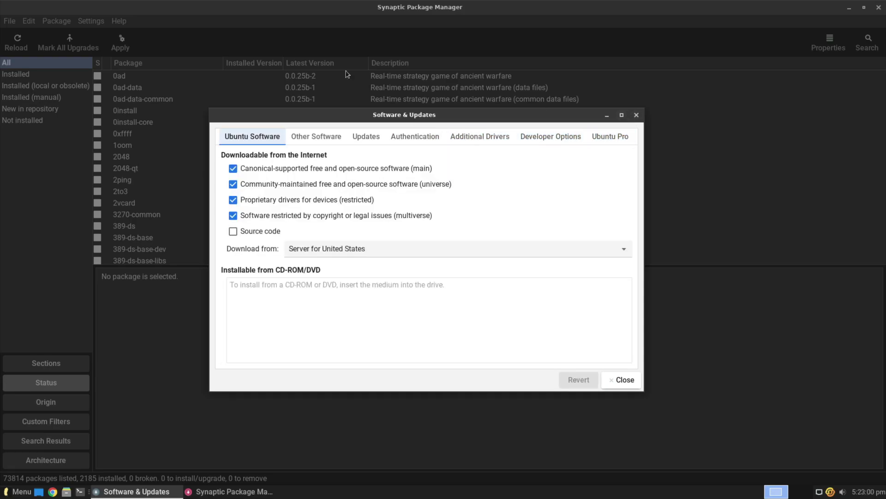
pyautogui.click(636, 115)
# Review the Columns and Fonts and Distribution preferences, cancel without changes, and quit Synaptic Package Manager
pyautogui.click(91, 21)
pyautogui.click(106, 35)
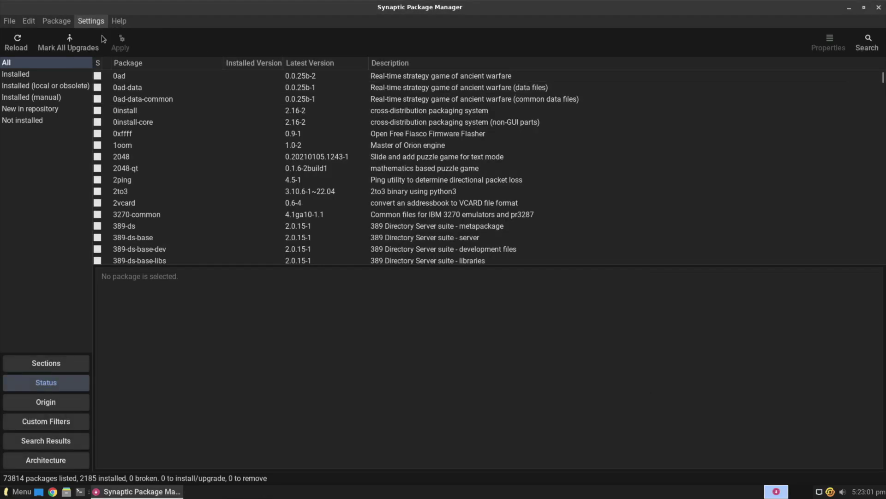
pyautogui.click(347, 137)
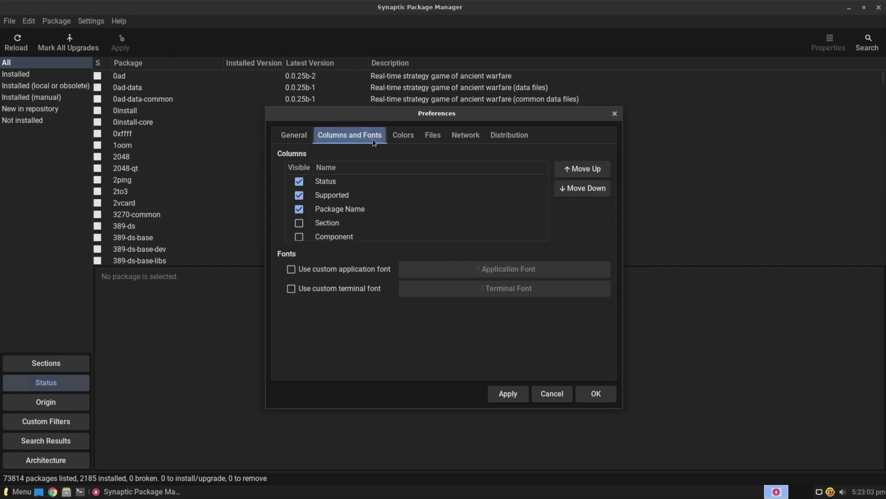
pyautogui.click(490, 136)
pyautogui.click(554, 393)
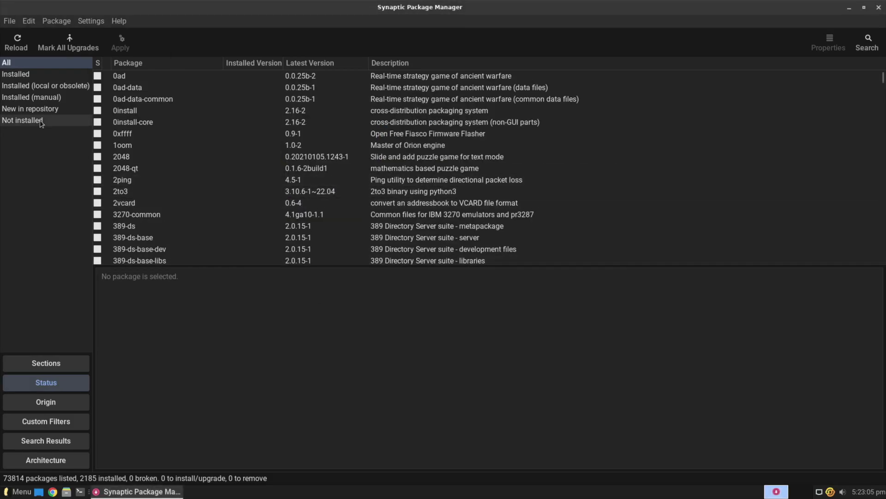
pyautogui.click(10, 21)
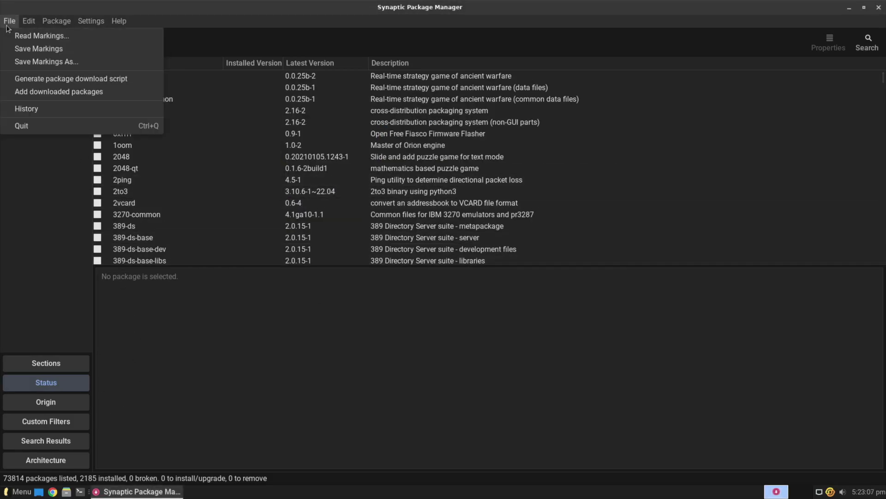
pyautogui.click(18, 124)
# Open the LibreOffice start window from the Office applications
pyautogui.click(19, 492)
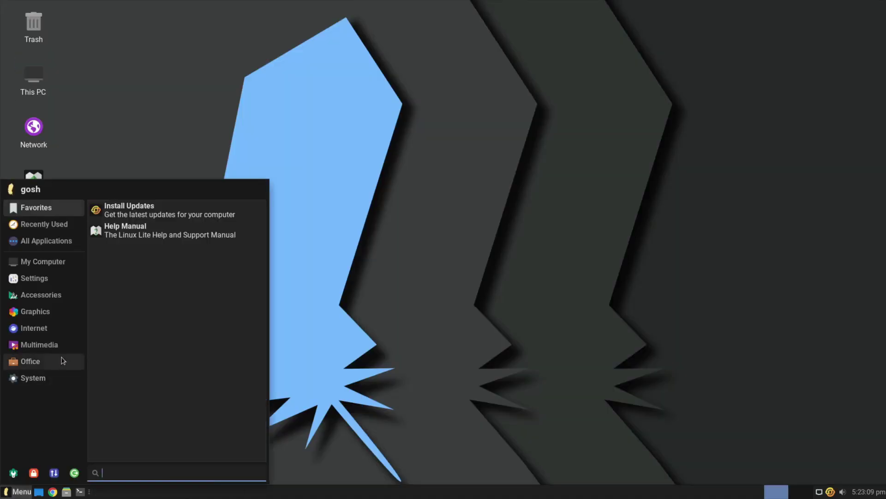
pyautogui.click(60, 361)
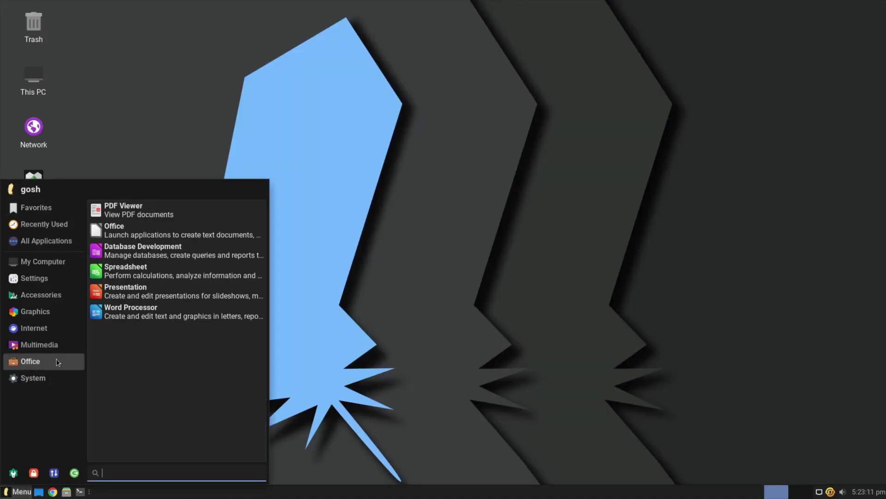
pyautogui.click(125, 231)
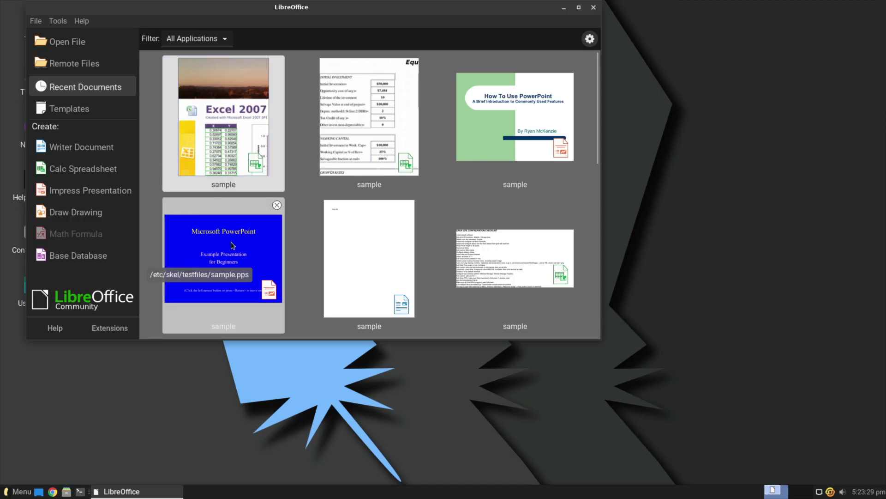
# Create a blank Writer document, dismiss the tip of the day, and exit LibreOffice
pyautogui.click(90, 146)
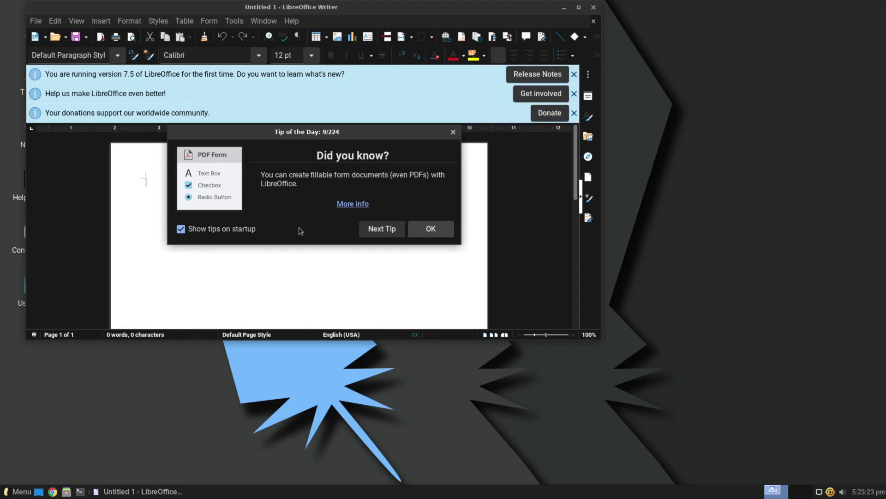
pyautogui.click(429, 229)
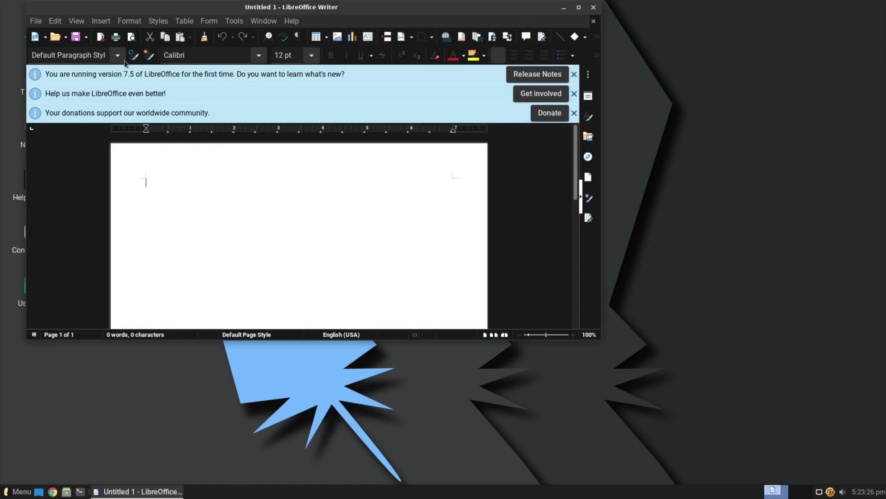
pyautogui.click(34, 21)
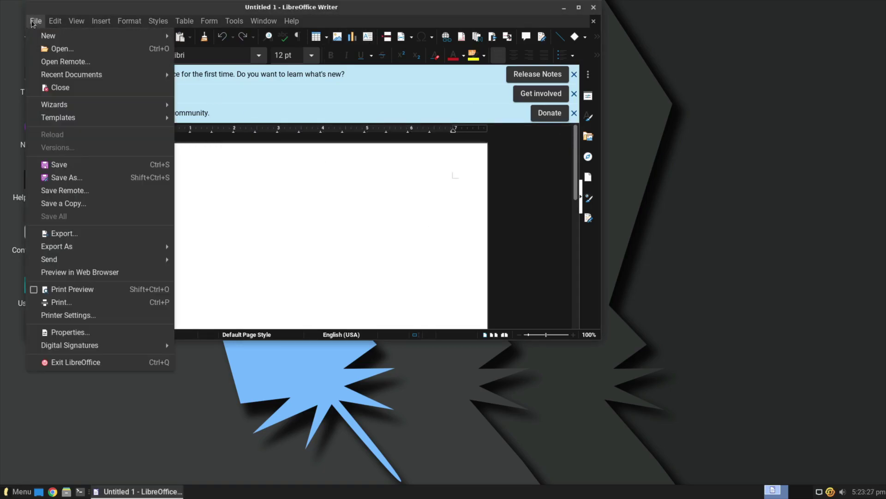
pyautogui.click(79, 363)
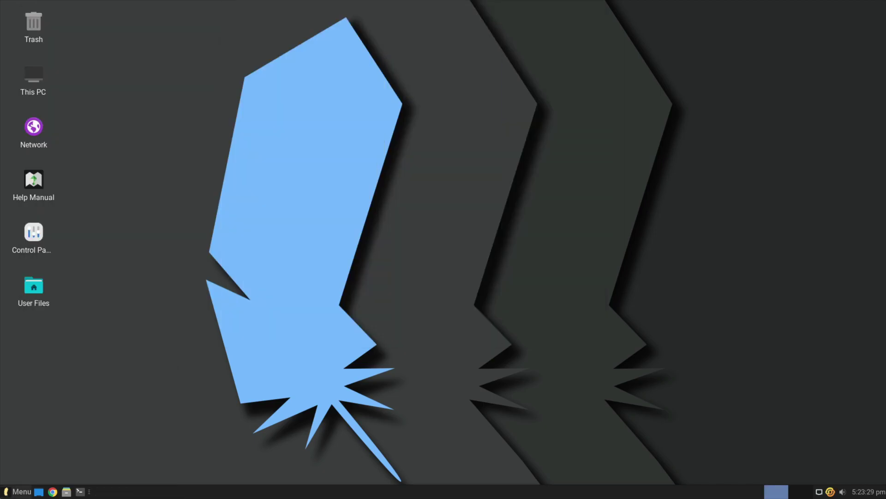
# Open the online Support forums from the Internet applications and browse the boards down to the Languages and Info Center sections
pyautogui.click(19, 491)
pyautogui.click(52, 329)
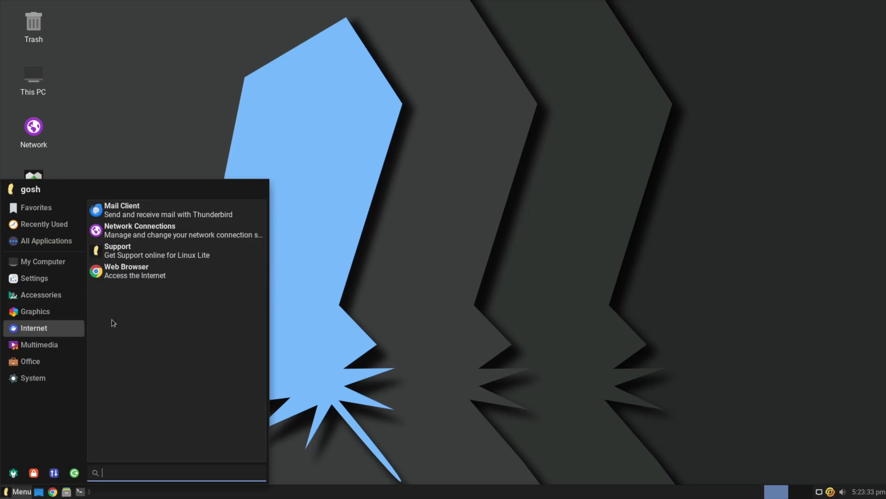
pyautogui.click(171, 262)
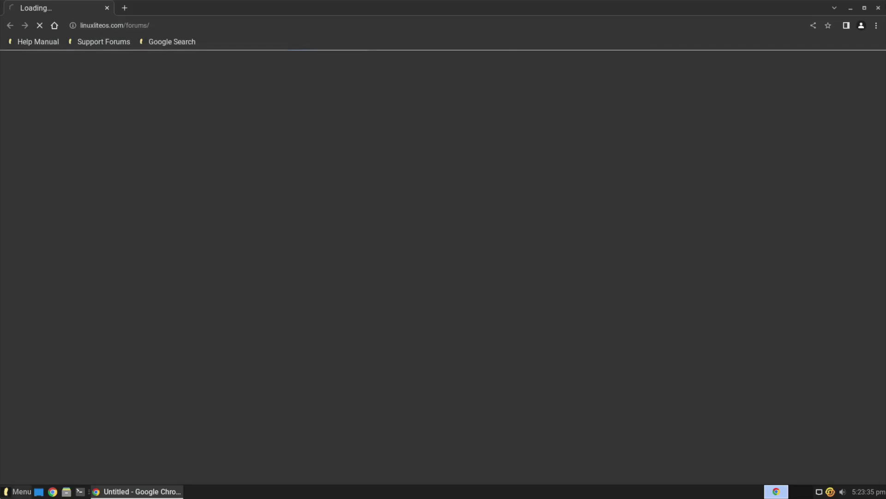
pyautogui.click(19, 491)
pyautogui.click(19, 491)
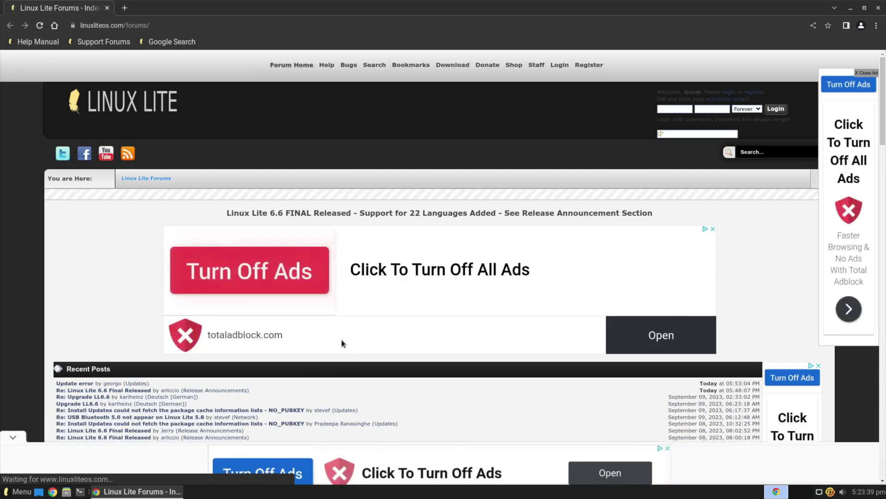
pyautogui.scroll(-5, 343, 344)
pyautogui.scroll(-9, 342, 342)
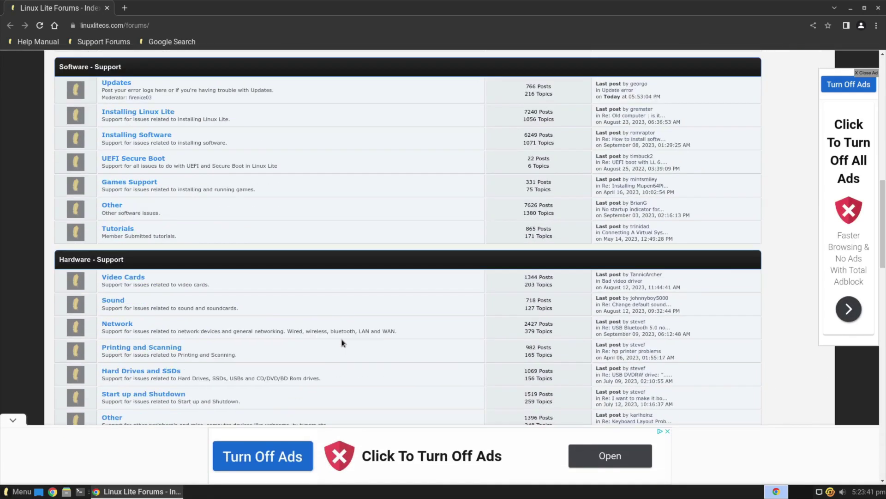
pyautogui.scroll(15, 342, 342)
pyautogui.scroll(-20, 343, 343)
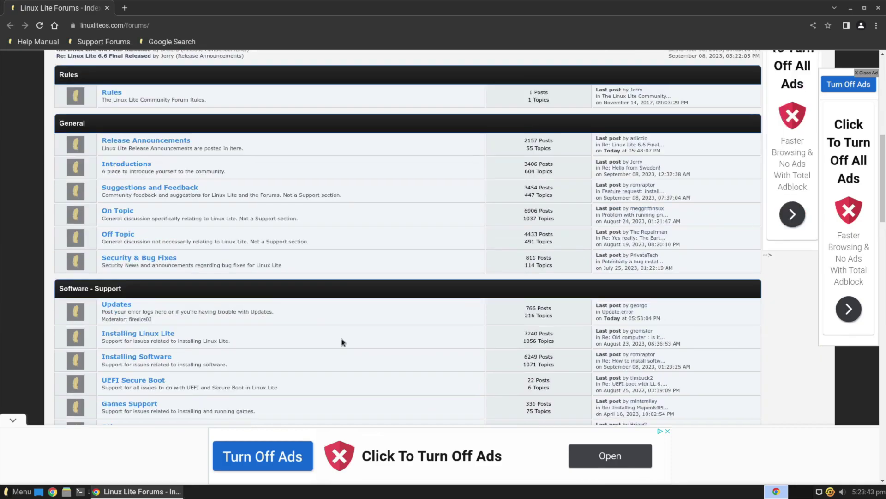
pyautogui.scroll(-10, 342, 342)
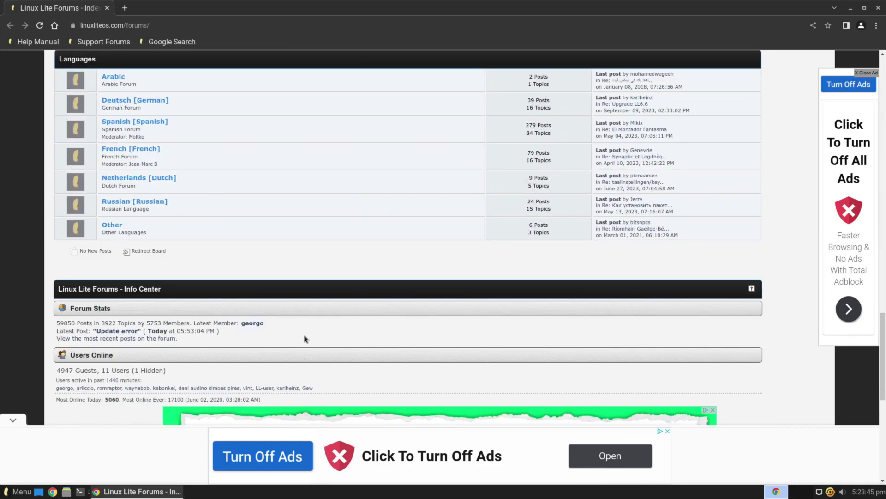
# Close the forums browser, and open the Advanced Network Configuration tool from the Internet applications and close it again
pyautogui.scroll(8, 667, 157)
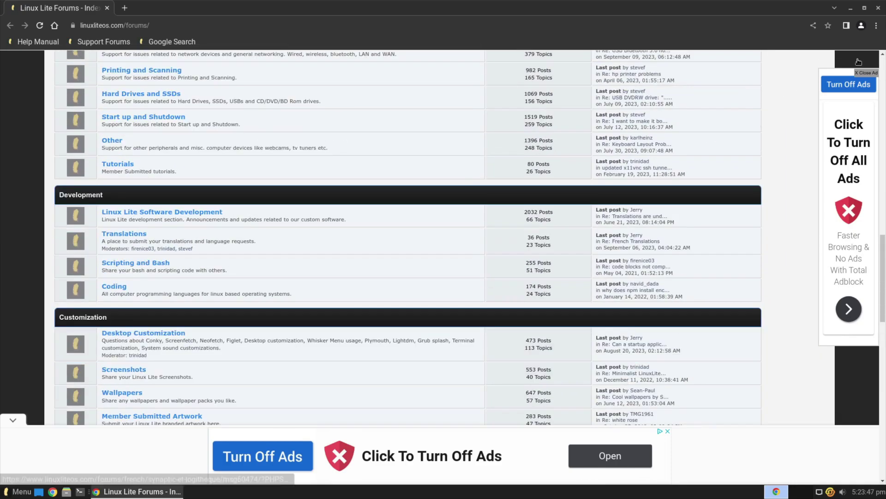
pyautogui.click(879, 8)
pyautogui.click(19, 491)
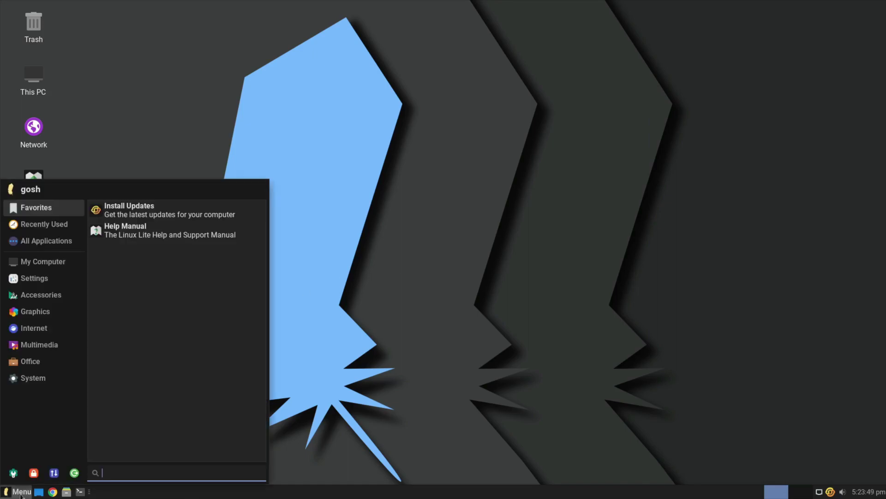
pyautogui.click(56, 327)
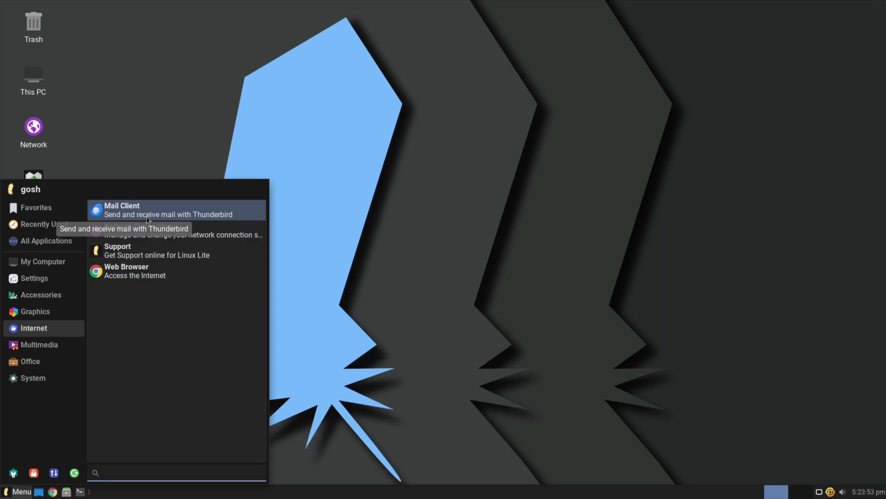
pyautogui.click(143, 232)
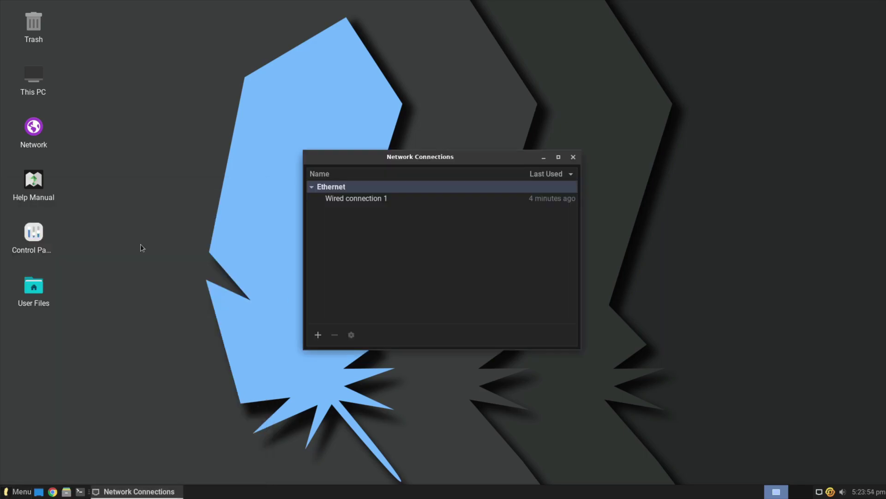
pyautogui.click(572, 158)
# Browse the installed applications in the Internet, Graphics and Accessories categories
pyautogui.press('super')
pyautogui.click(50, 328)
pyautogui.click(53, 315)
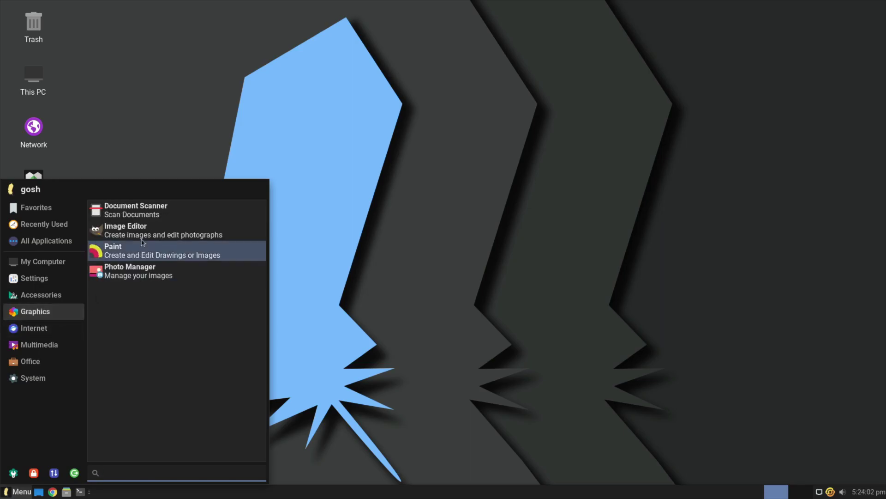
pyautogui.click(32, 295)
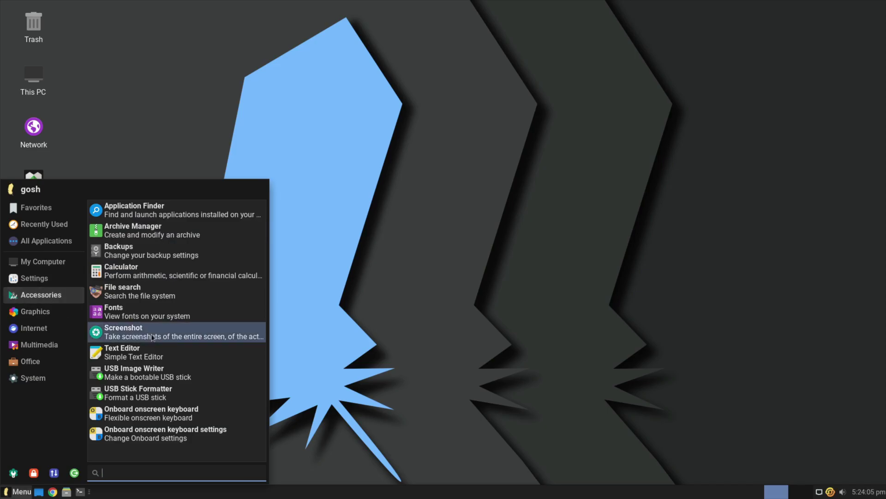
# Open HiDPI Settings from the Settings applications, dismiss the current DPI dialog, review the scaling factors and close without changes
pyautogui.click(40, 281)
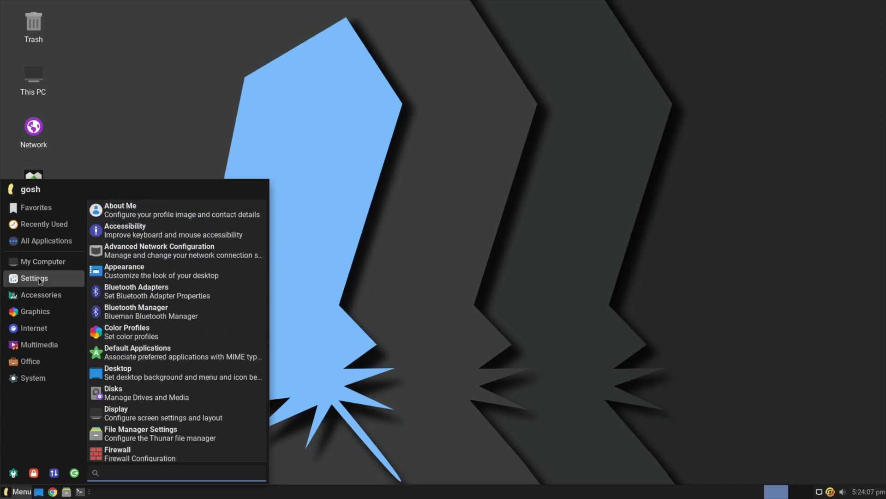
pyautogui.scroll(-3, 203, 350)
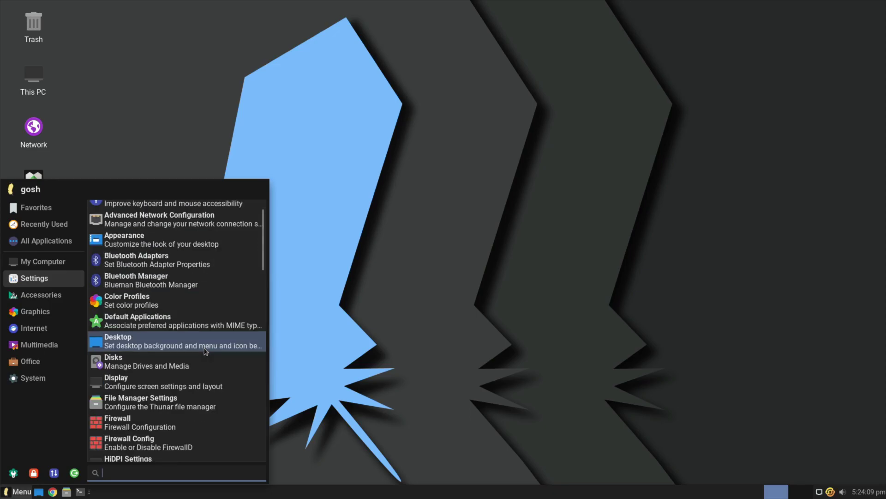
pyautogui.click(176, 331)
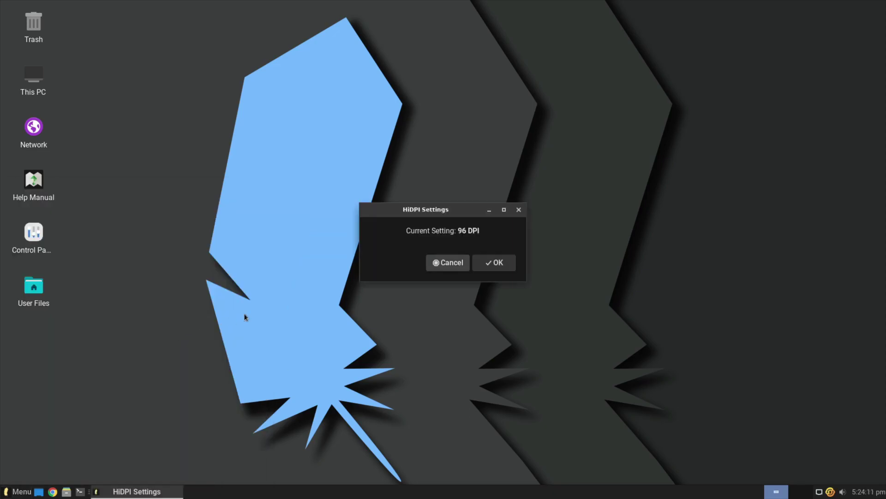
pyautogui.click(447, 264)
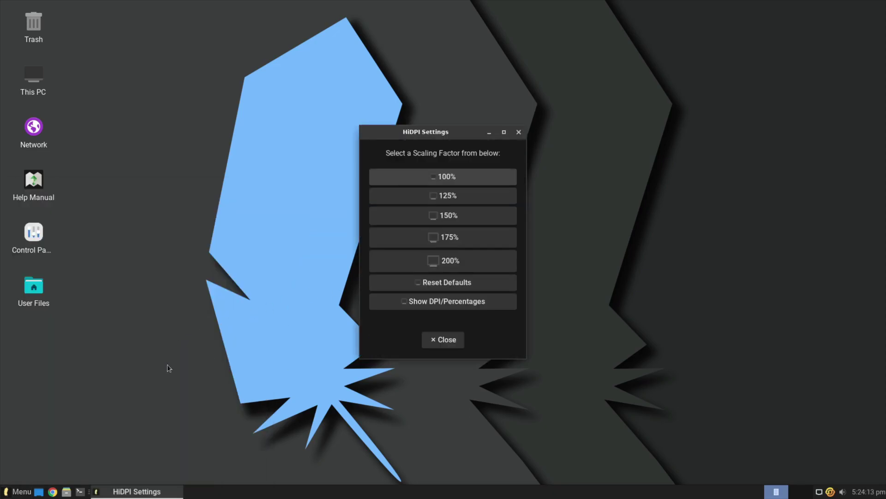
pyautogui.click(513, 138)
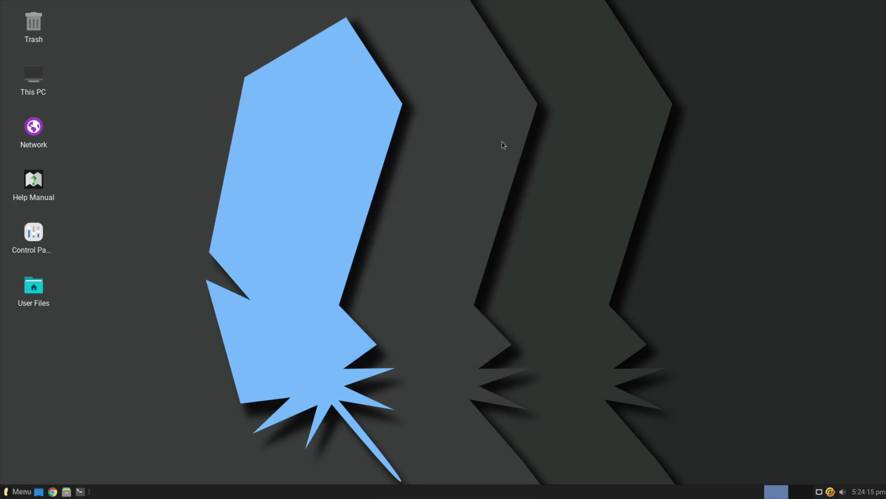
# Open Appearance from the Settings applications, review its Style, Icons, Fonts and Settings pages, and close it without changes
pyautogui.click(16, 491)
pyautogui.click(49, 263)
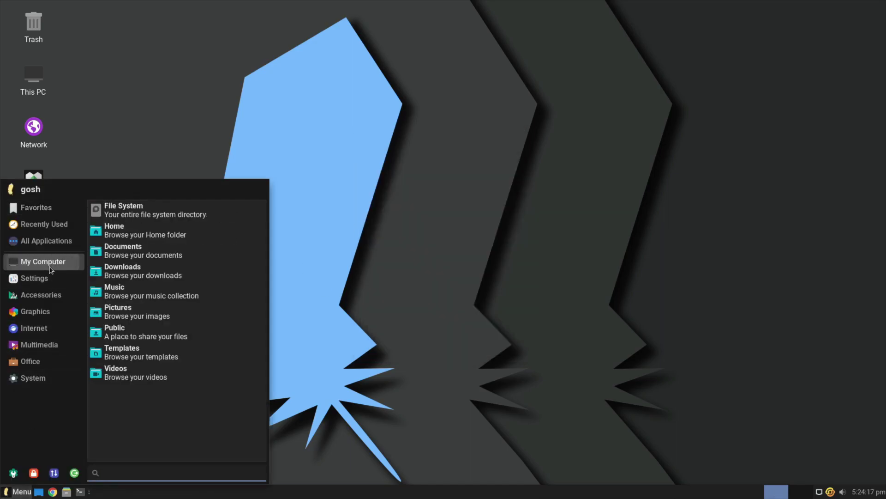
pyautogui.click(48, 277)
pyautogui.scroll(-1, 139, 351)
pyautogui.scroll(1, 156, 319)
pyautogui.click(148, 270)
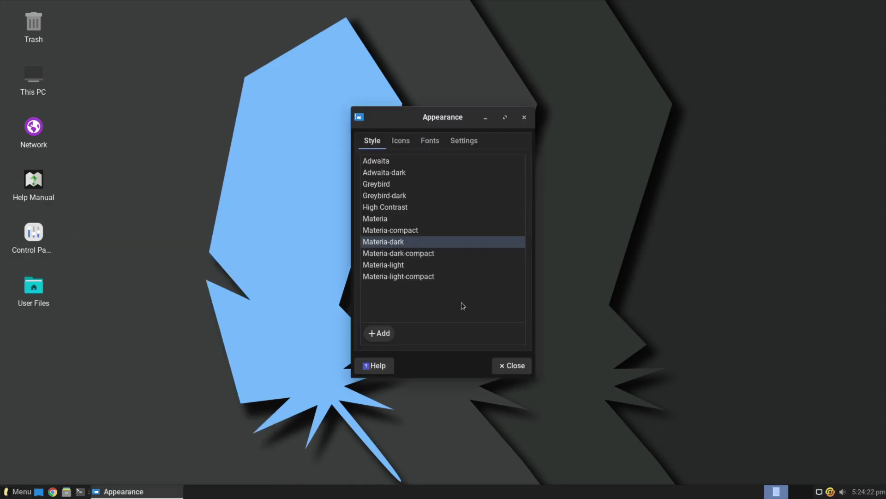
pyautogui.click(408, 144)
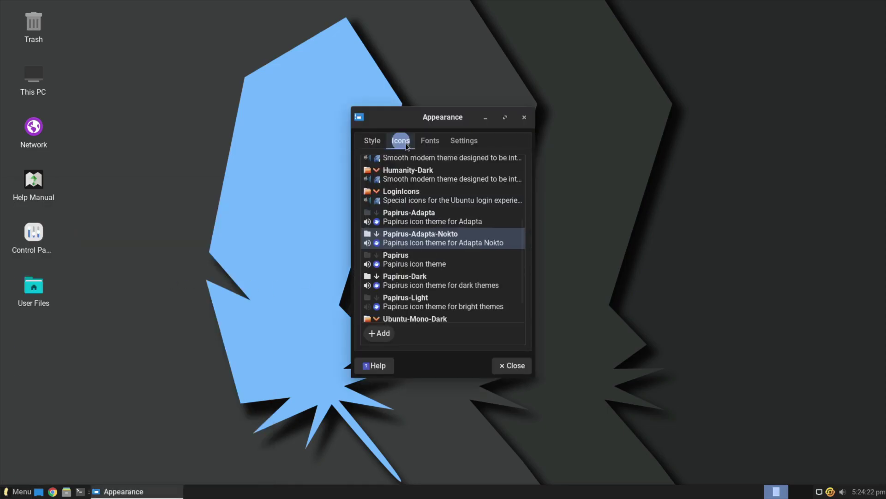
pyautogui.click(434, 147)
pyautogui.click(463, 142)
pyautogui.click(524, 118)
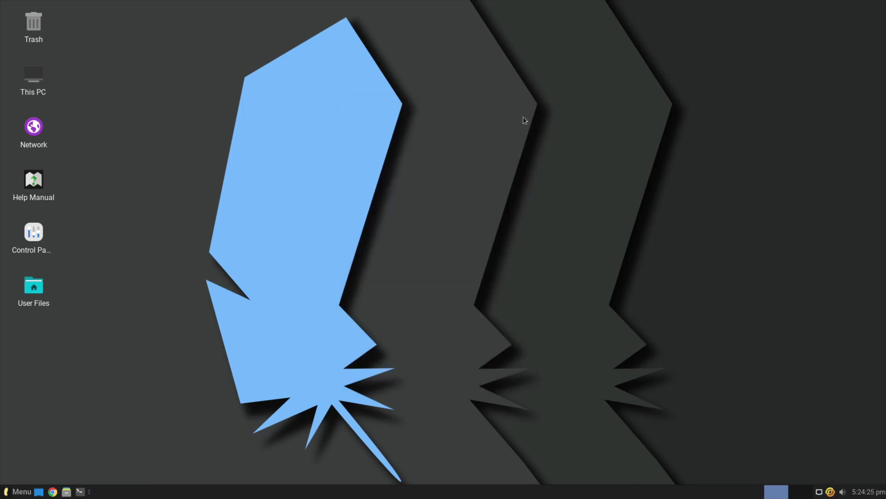
# Open the Control Panel from the desktop, and view the Lite Sounds options and close them
pyautogui.doubleClick(32, 236)
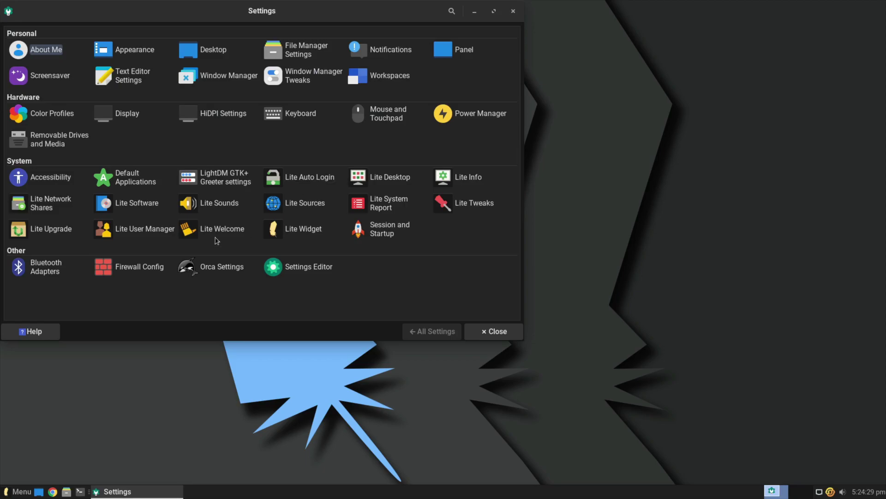
pyautogui.click(213, 208)
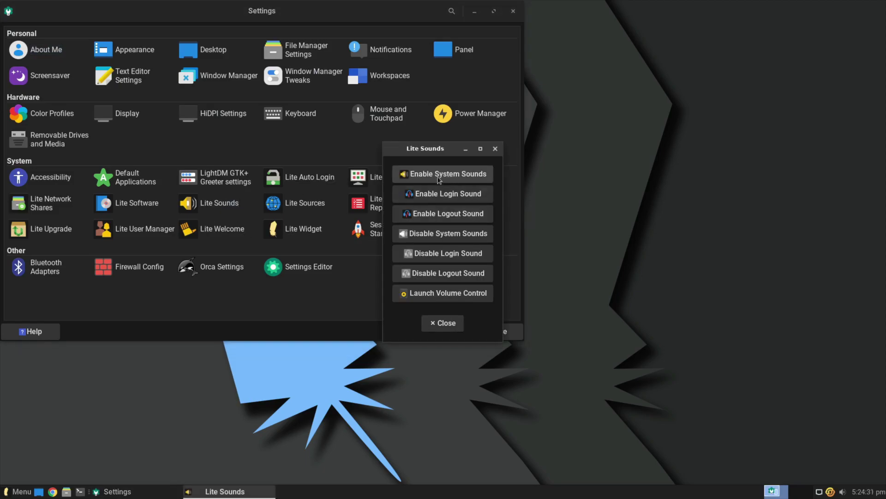
pyautogui.click(495, 149)
# Open Lite Sources, authenticating with the account password, browse the repository mirror list and close it without choosing a mirror
pyautogui.click(317, 206)
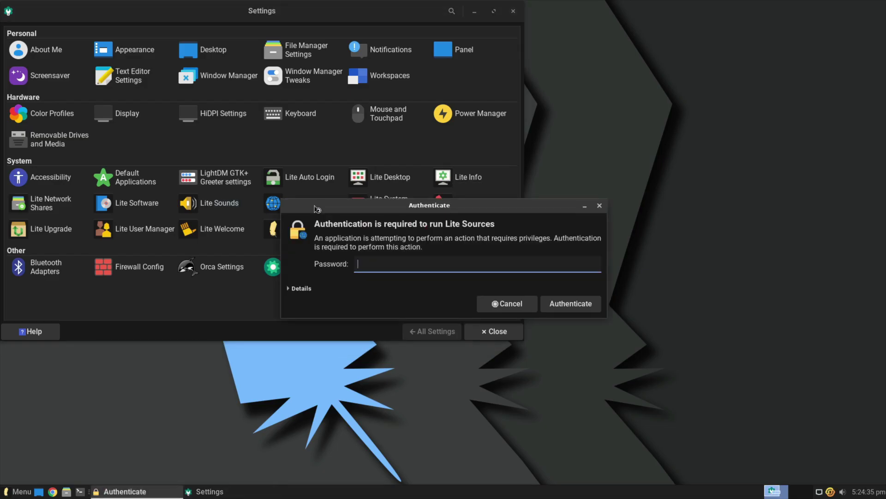
pyautogui.press('Return')
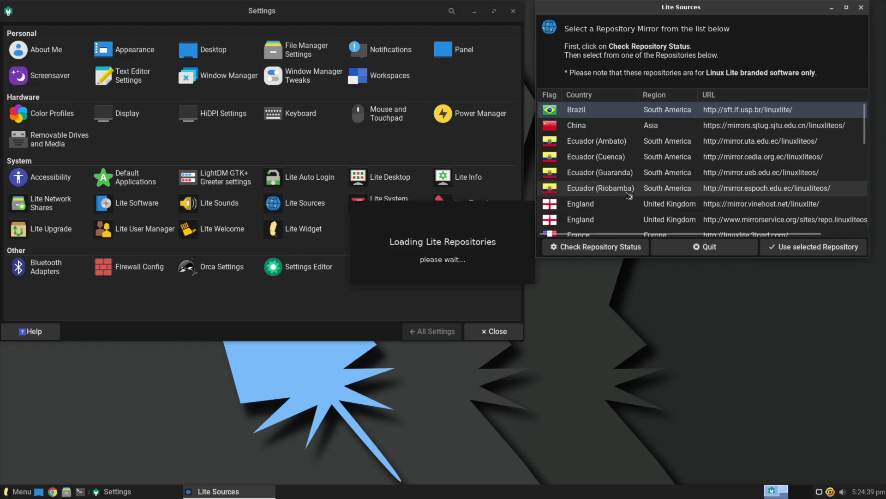
pyautogui.scroll(-4, 631, 200)
pyautogui.scroll(-5, 630, 200)
pyautogui.scroll(10, 631, 200)
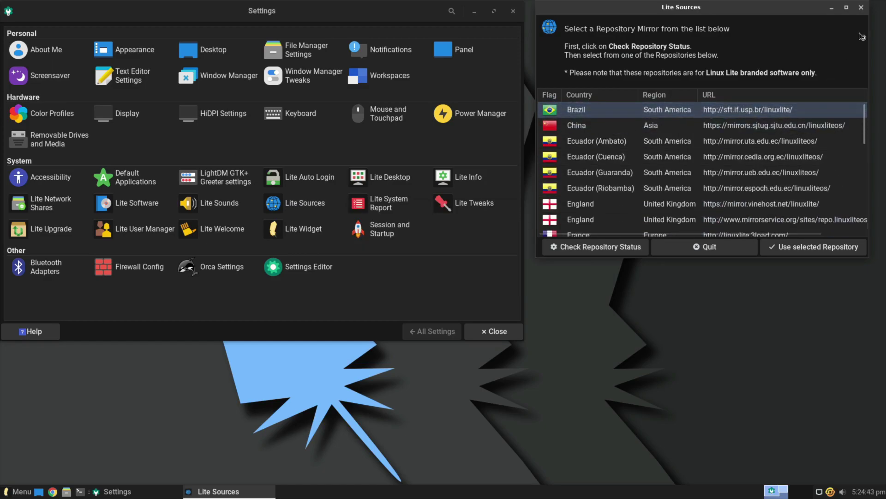
pyautogui.click(862, 8)
# Try to run Lite Info and dismiss its notice, and open Lite Tweaks to review the list of available tasks
pyautogui.click(444, 178)
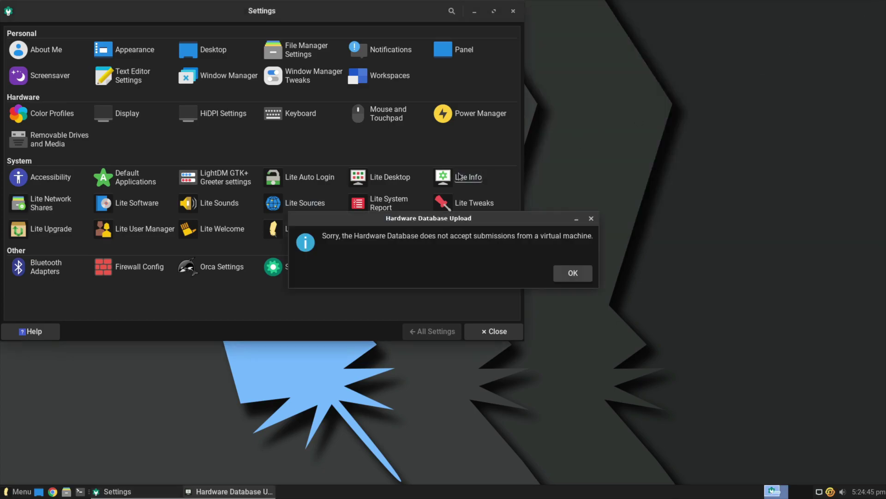
pyautogui.click(566, 275)
pyautogui.click(457, 203)
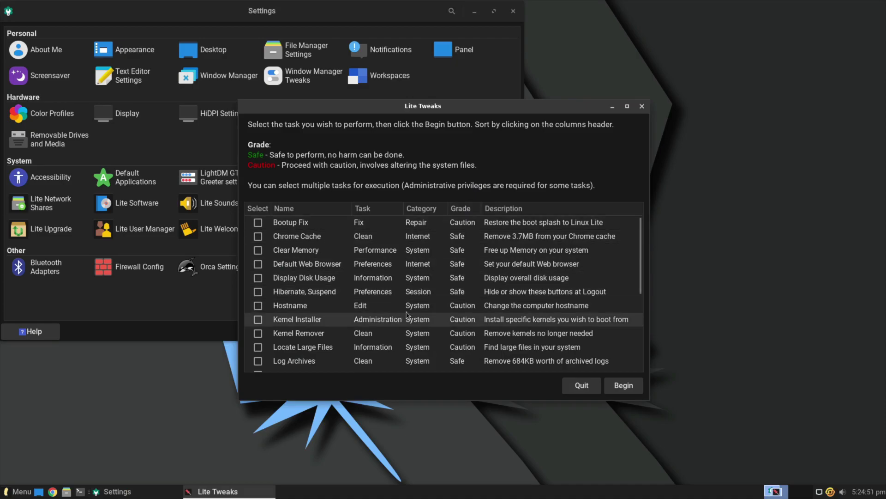
pyautogui.scroll(-5, 404, 287)
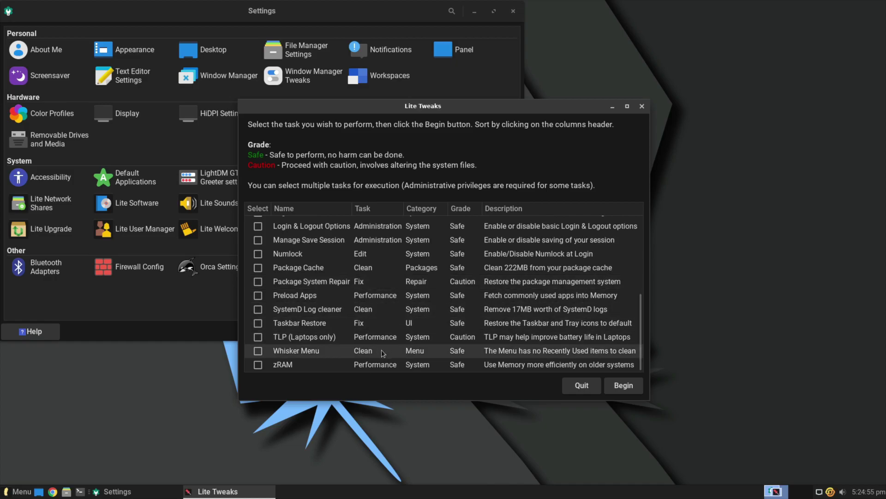
pyautogui.scroll(5, 381, 350)
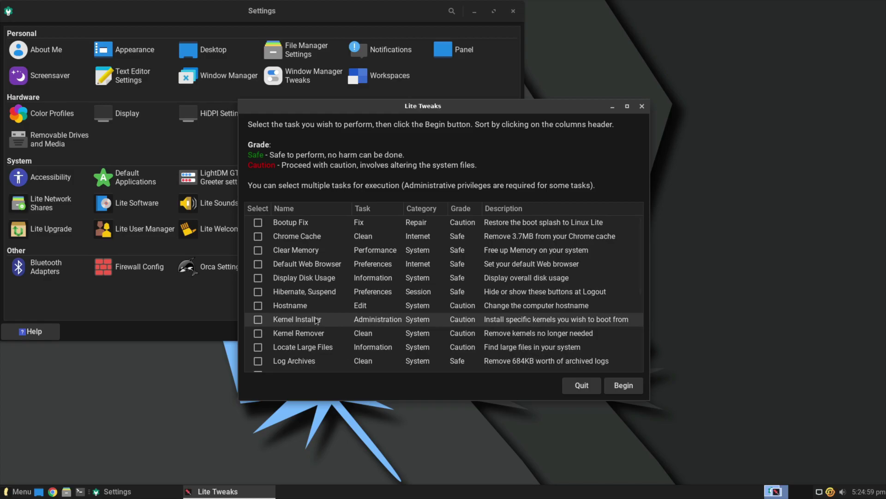
# Run the Kernel Installer task from Lite Tweaks, authenticating with the account password, and let it fetch the updates list
pyautogui.click(258, 319)
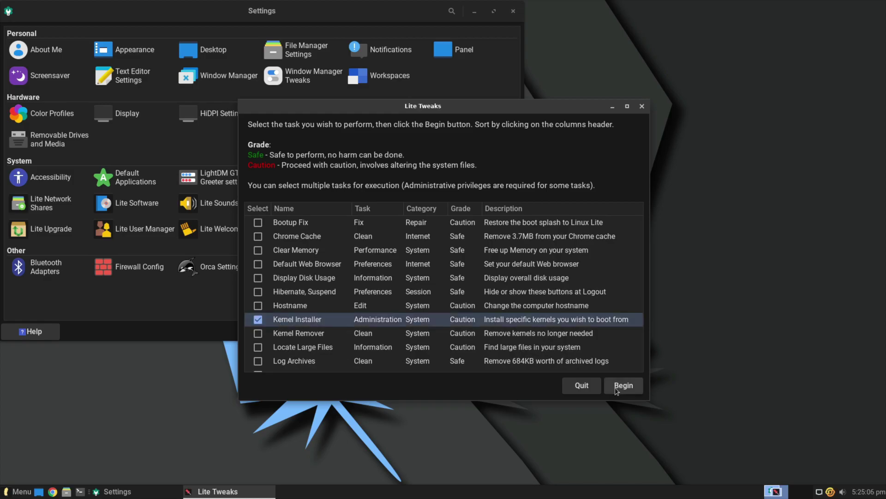
pyautogui.click(623, 385)
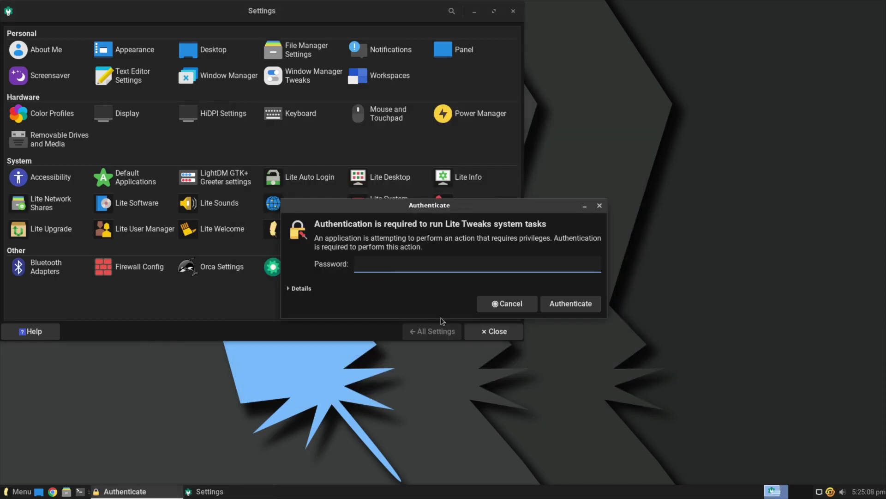
pyautogui.press('Return')
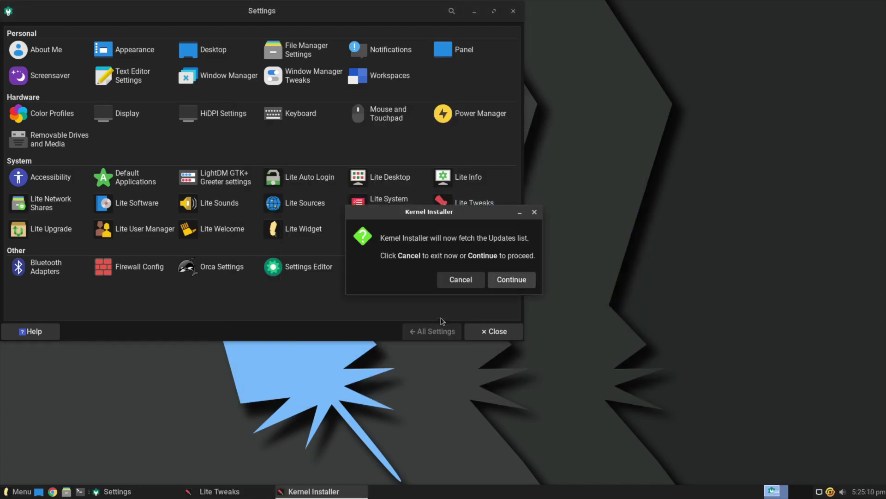
pyautogui.click(499, 279)
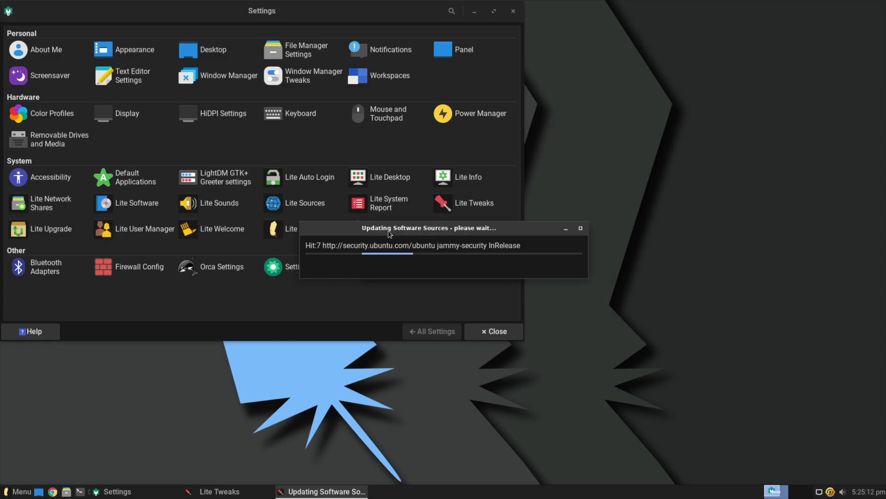
pyautogui.moveTo(394, 229); pyautogui.dragTo(627, 217)
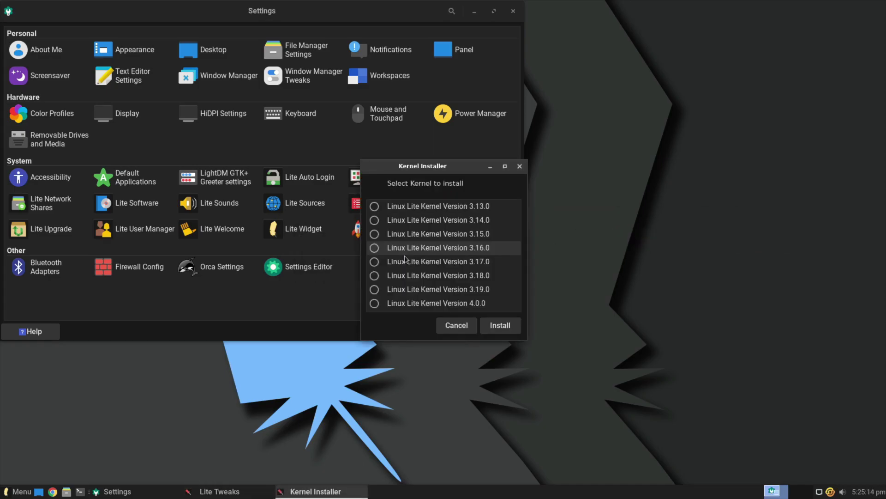
# Browse the installable kernels down to version 6.4.0, cancel the Kernel Installer and quit Lite Tweaks
pyautogui.scroll(-6, 415, 261)
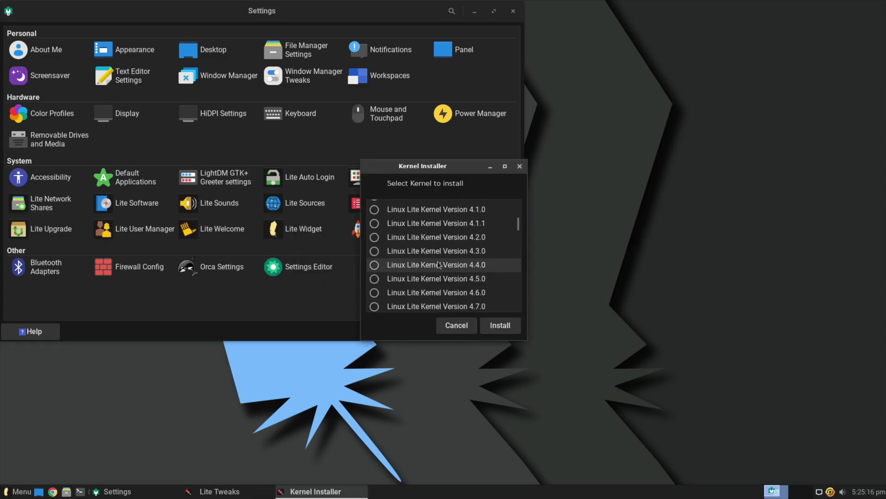
pyautogui.scroll(-10, 442, 263)
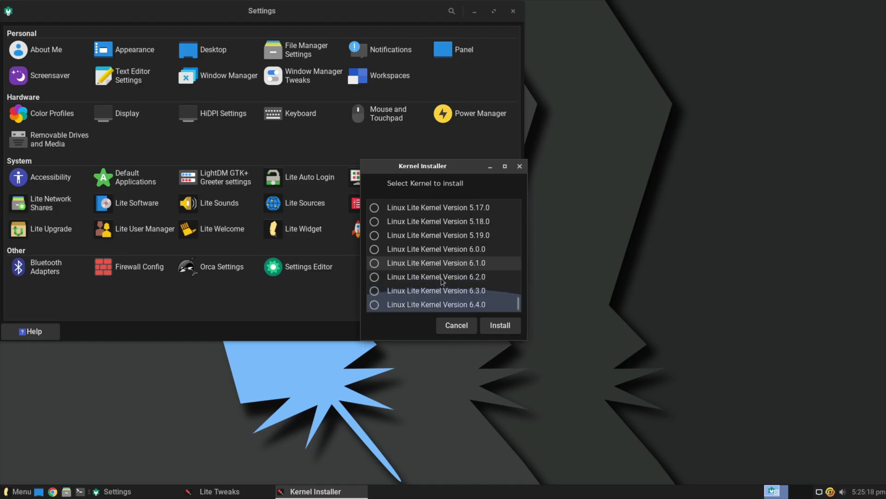
pyautogui.click(472, 327)
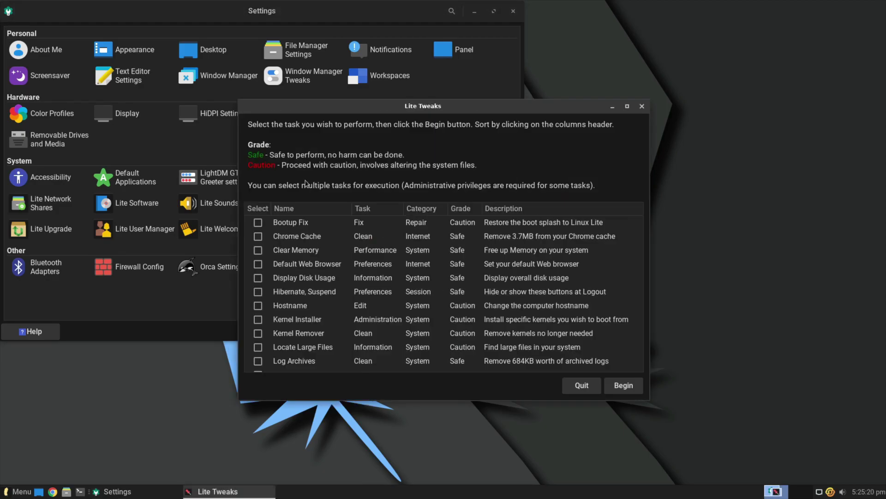
pyautogui.click(582, 386)
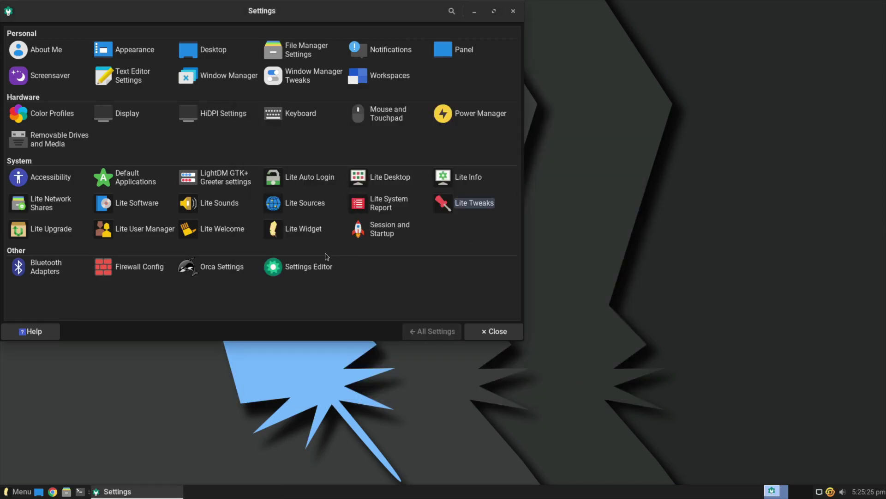
# Open Lite Upgrade from the settings and dismiss it, and open the Lite User Manager
pyautogui.click(54, 230)
pyautogui.click(503, 275)
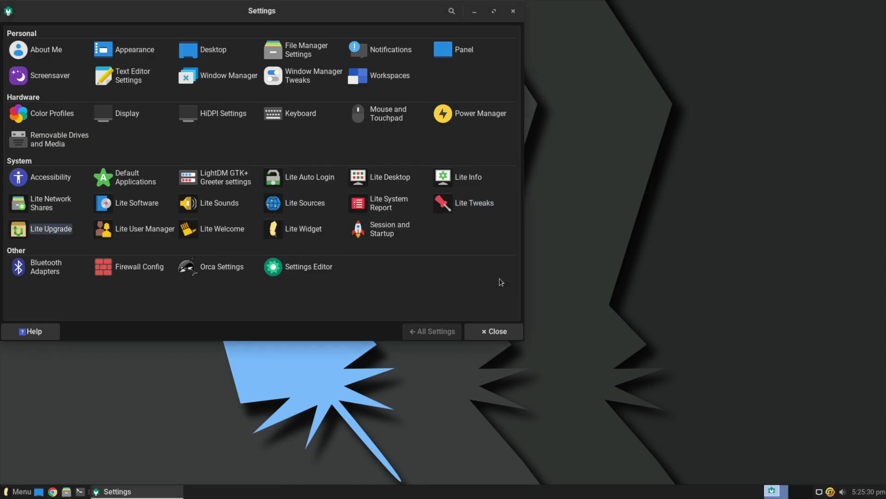
pyautogui.click(159, 233)
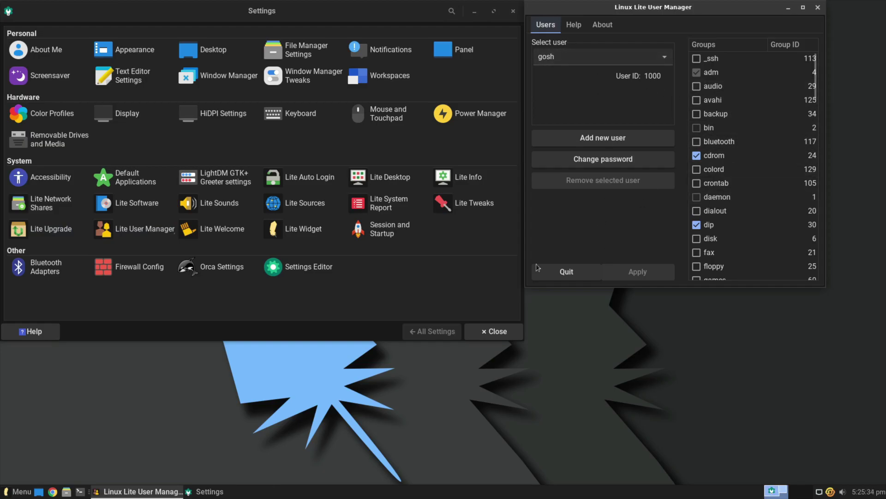
# Read the User Manager's About information and close it, and open the Lite Desktop icon list and accept it without selecting anything
pyautogui.click(596, 23)
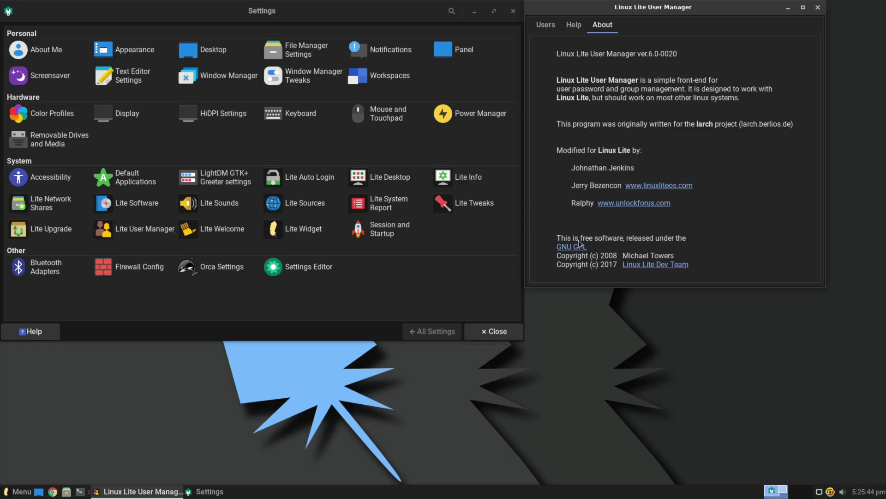
pyautogui.click(818, 8)
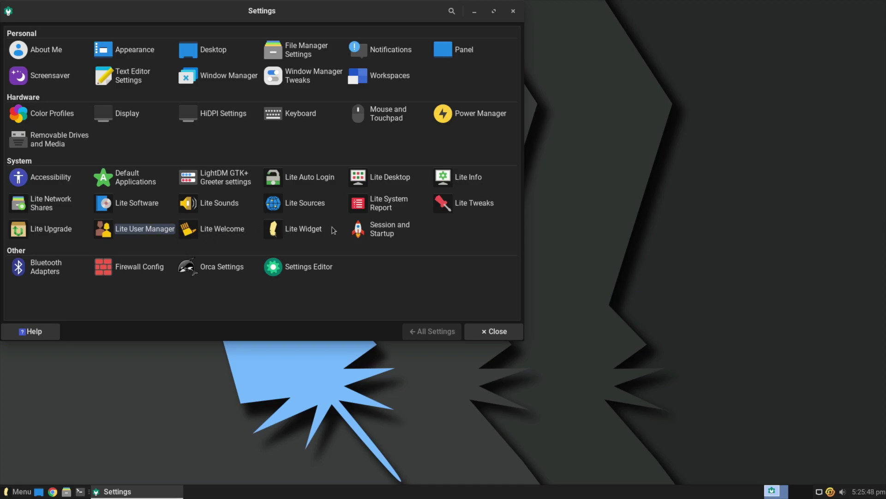
pyautogui.click(408, 180)
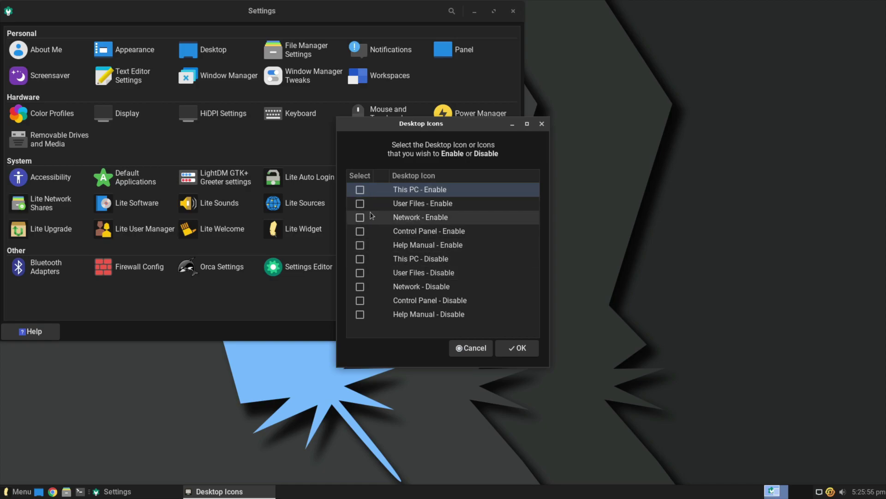
pyautogui.click(519, 349)
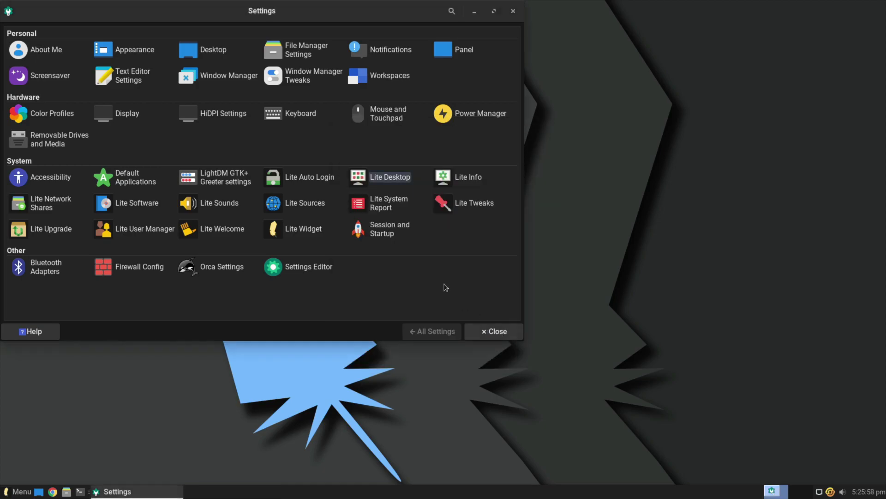
# Try to run Lite Info and dismiss its notice, and view the default Internet applications before returning to all settings
pyautogui.click(467, 177)
pyautogui.click(569, 274)
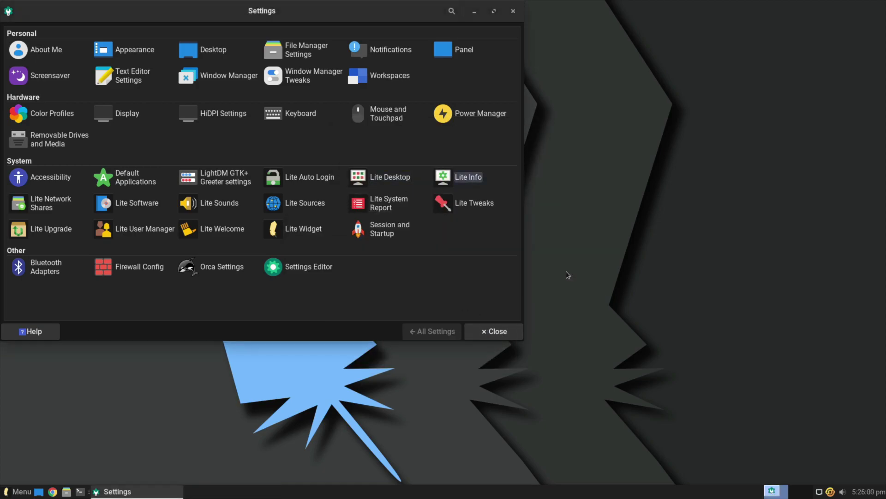
pyautogui.click(127, 181)
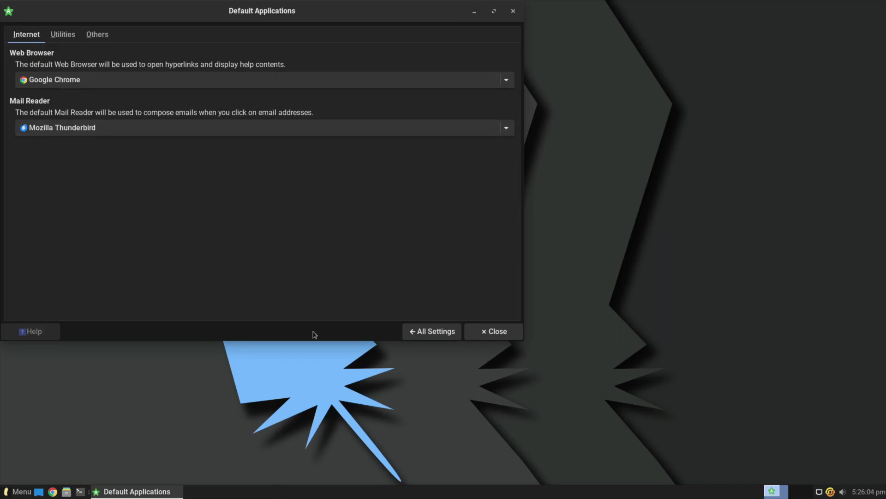
pyautogui.click(413, 330)
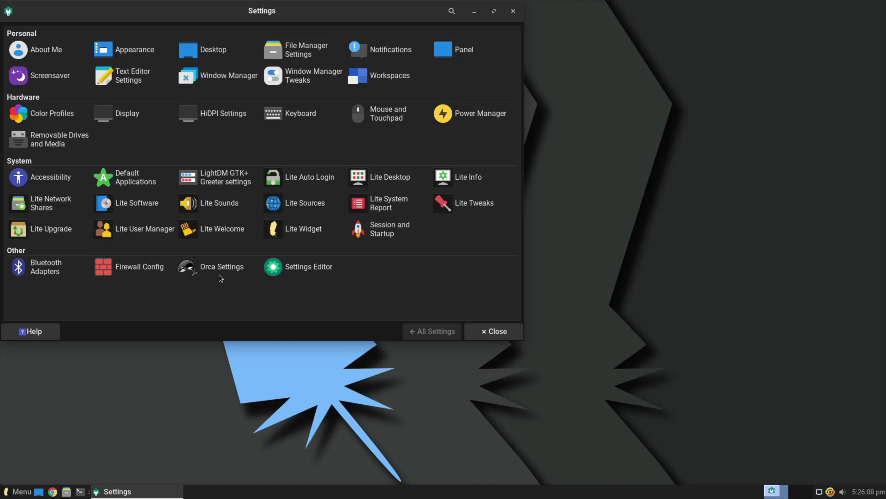
# Run Lite Software, authenticating with the account password, and open its list of installable programs
pyautogui.click(124, 204)
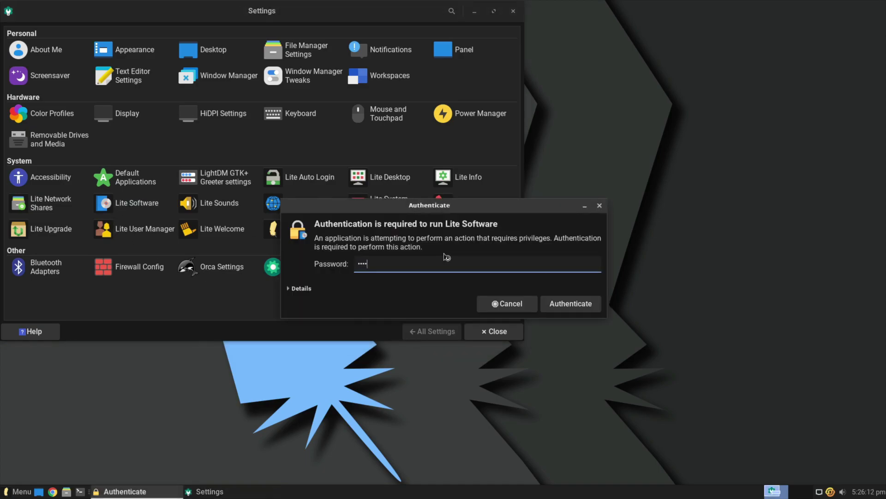
pyautogui.press('Return')
pyautogui.click(487, 301)
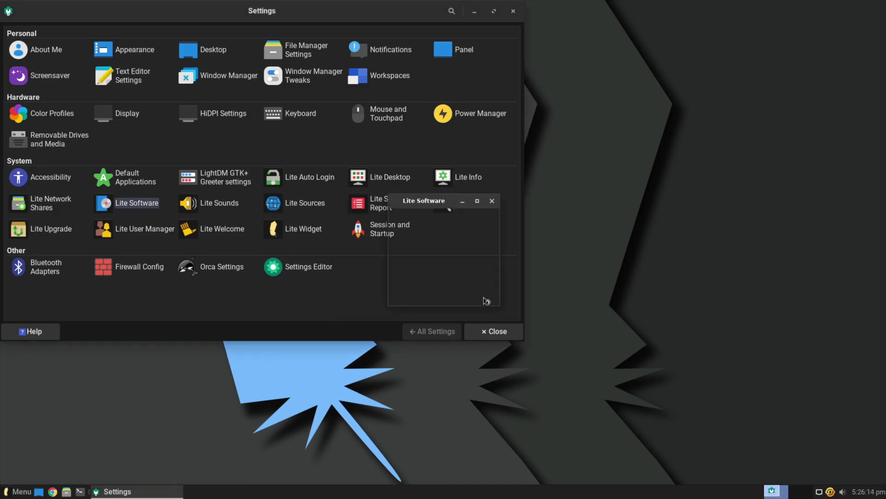
pyautogui.click(477, 295)
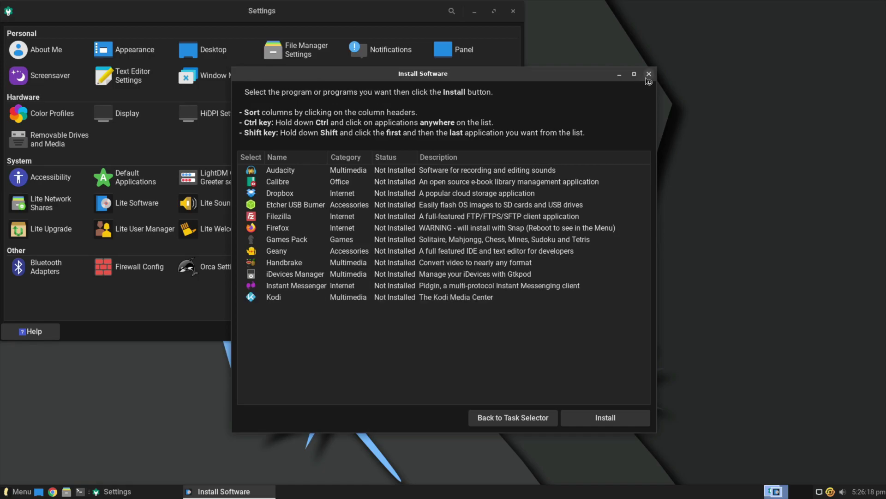
# Close the Install Software list and Lite Software, and close the Settings window
pyautogui.press('Escape')
pyautogui.press('Escape')
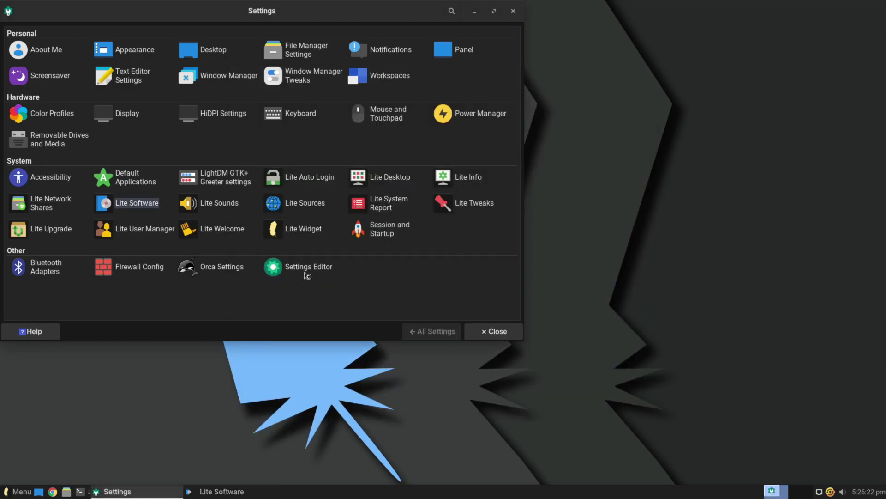
pyautogui.click(513, 12)
pyautogui.click(430, 291)
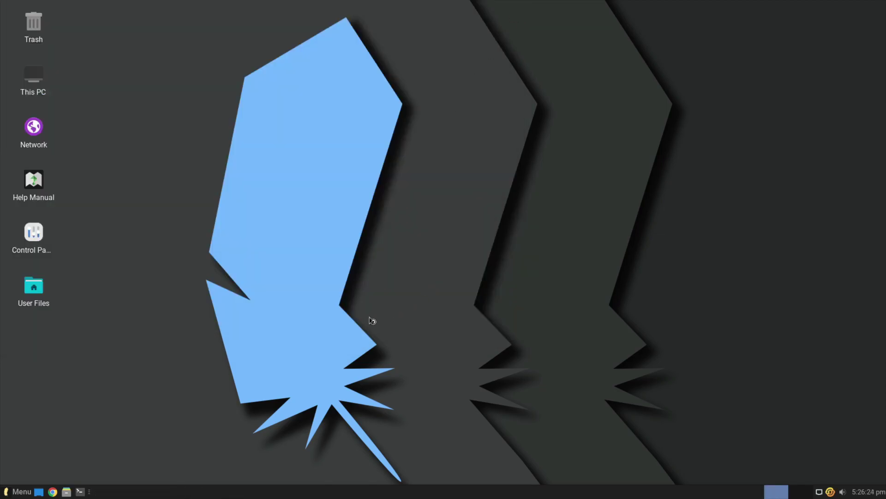
# Open a terminal and run echo $SHELL to check the default shell
pyautogui.press('super')
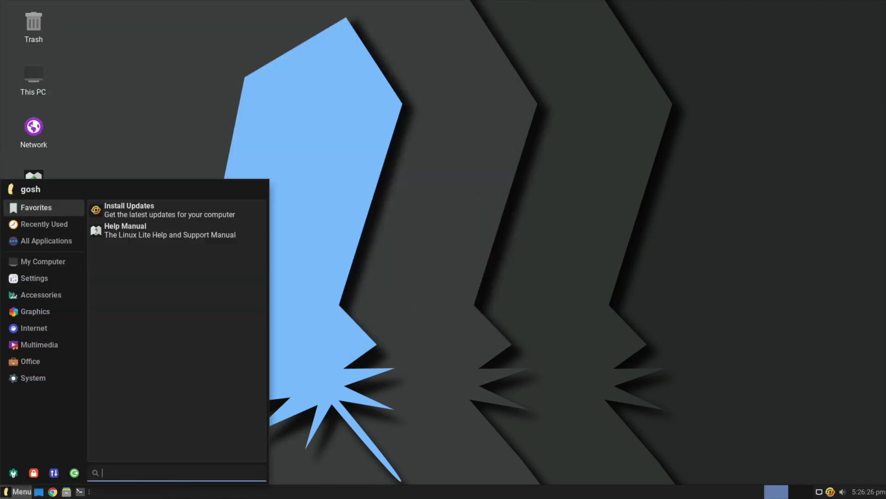
pyautogui.write('ter')
pyautogui.press('Return')
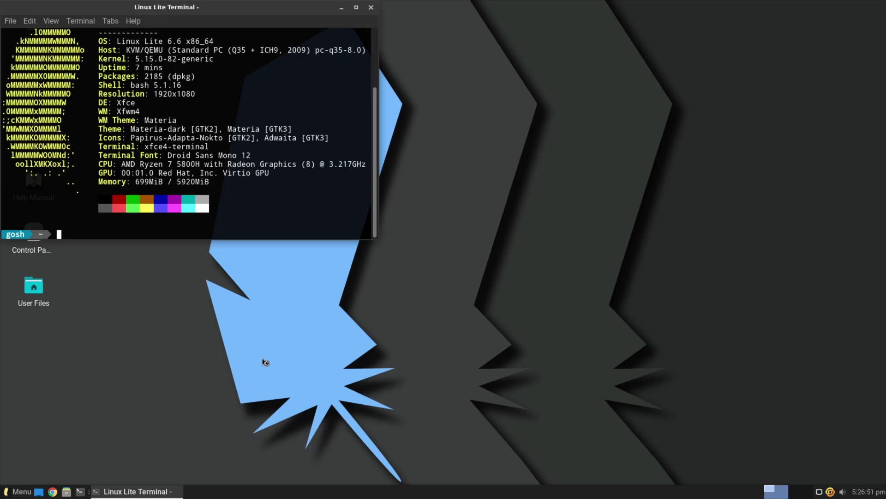
pyautogui.write('echo $SHELL')
pyautogui.press('Return')
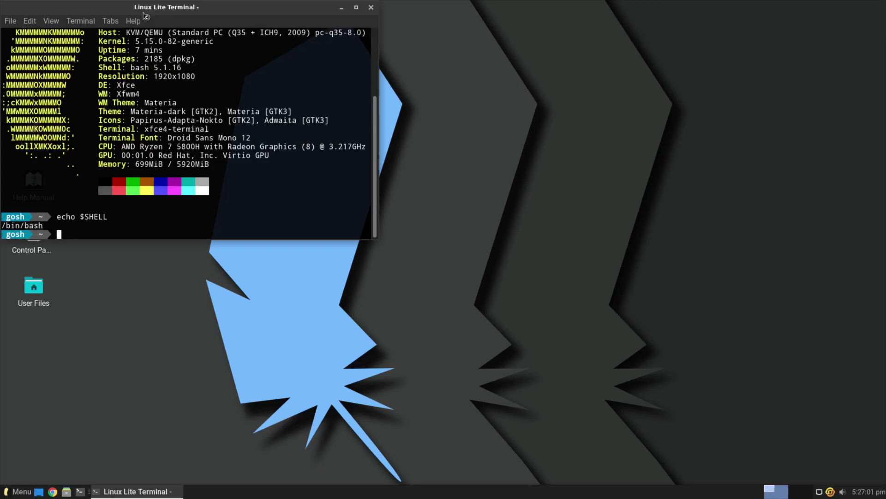
# Move the terminal window toward the middle of the desktop and close it
pyautogui.moveTo(144, 17); pyautogui.dragTo(354, 125)
pyautogui.click(215, 137)
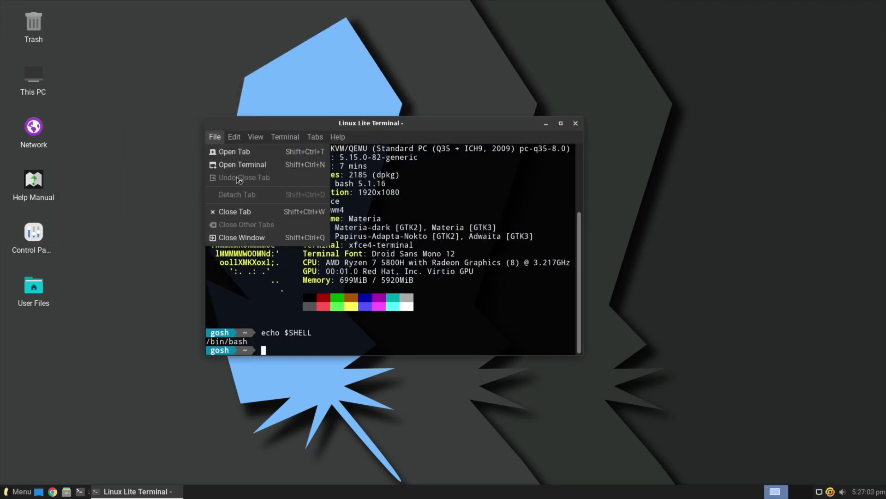
pyautogui.click(236, 238)
# Review the application menu's System, Office, Multimedia, Internet and Accessories categories
pyautogui.click(18, 491)
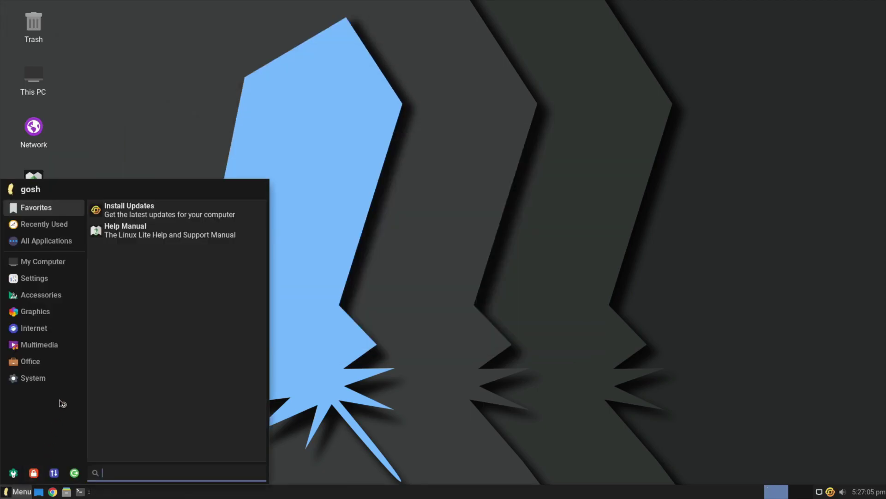
pyautogui.click(51, 378)
pyautogui.click(44, 361)
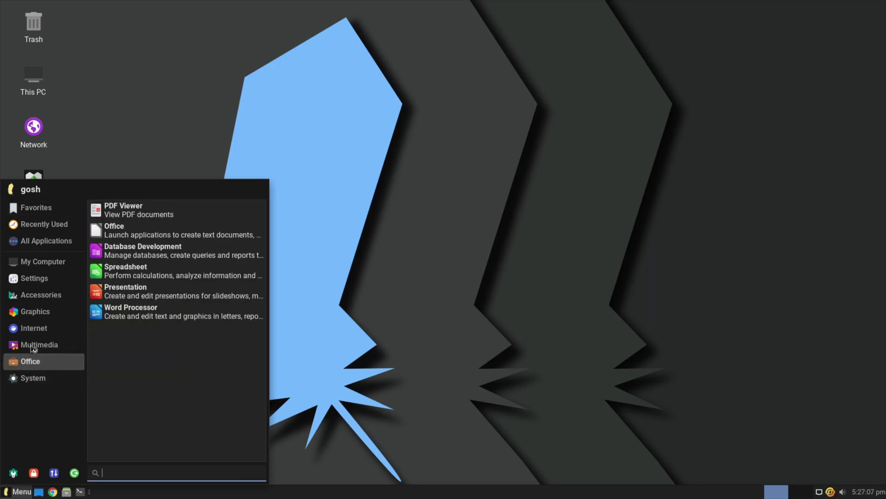
pyautogui.click(32, 349)
pyautogui.click(35, 328)
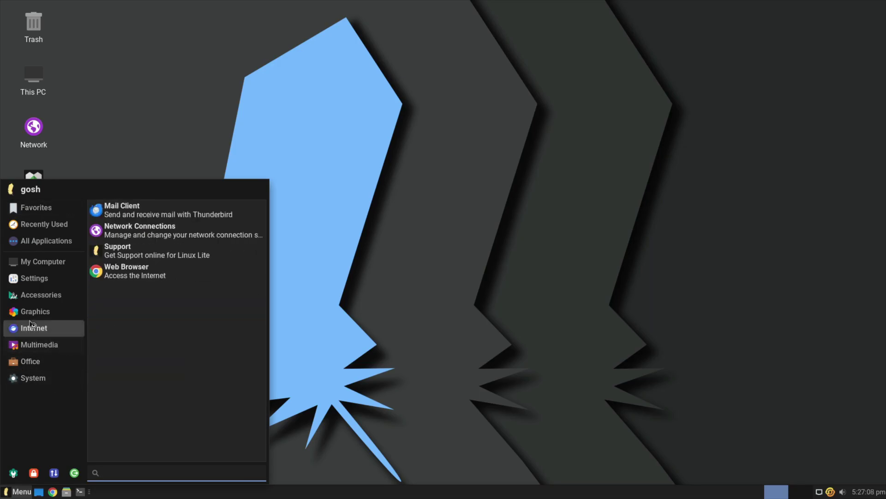
pyautogui.click(44, 300)
# Examine the application menu's Settings entries through to Workspaces and its My Computer category, and dismiss the menu
pyautogui.click(47, 278)
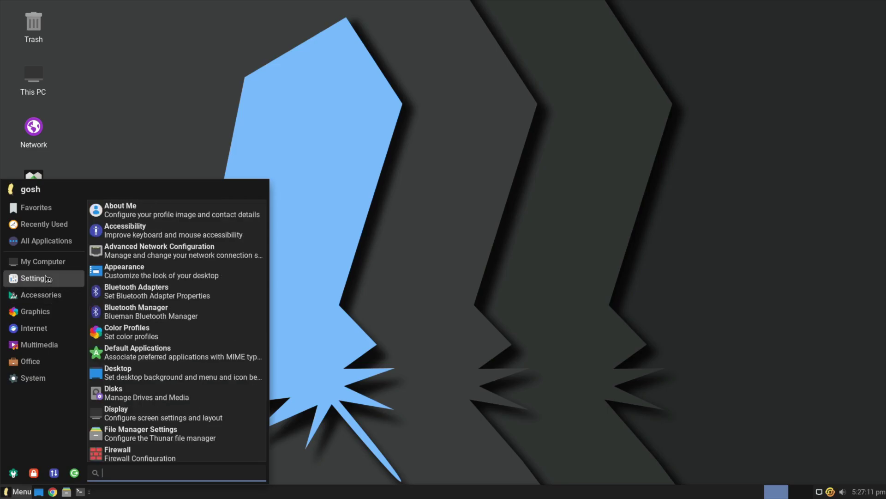
pyautogui.scroll(-10, 134, 300)
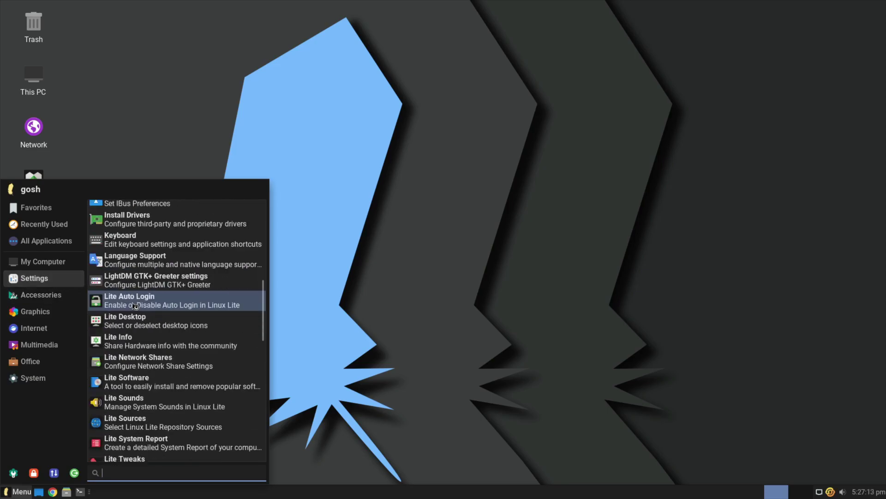
pyautogui.scroll(-3, 134, 305)
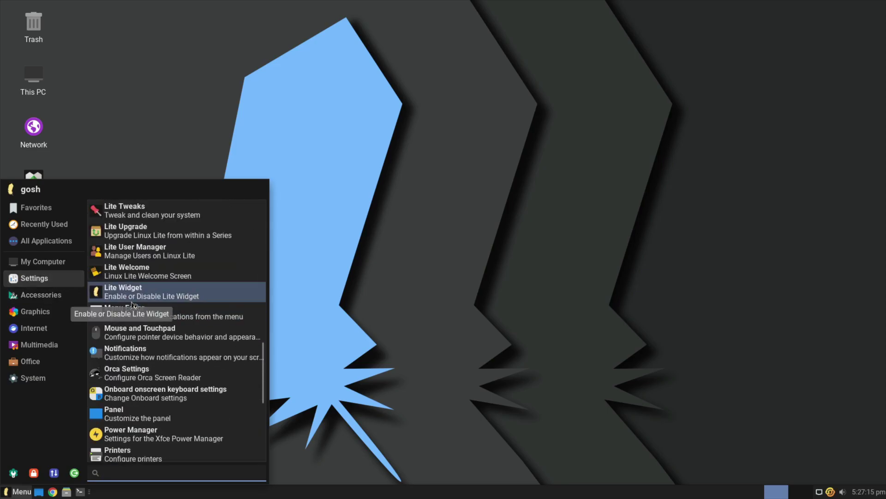
pyautogui.scroll(-5, 133, 302)
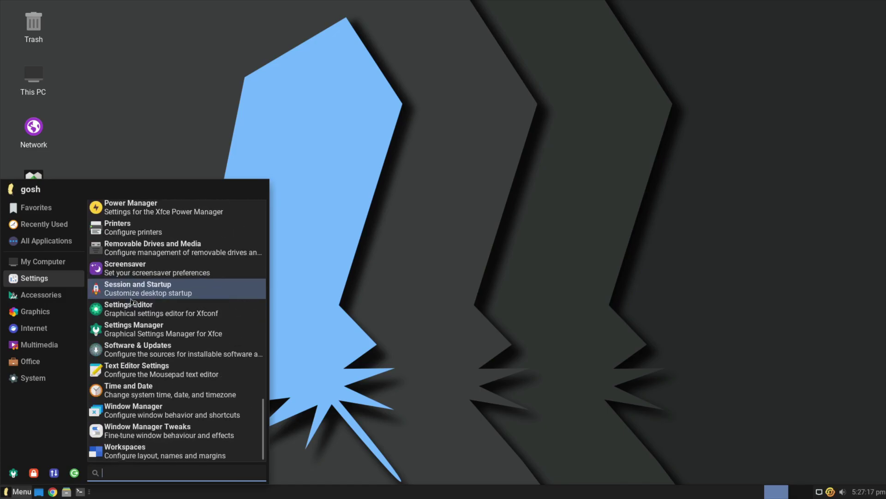
pyautogui.scroll(15, 133, 301)
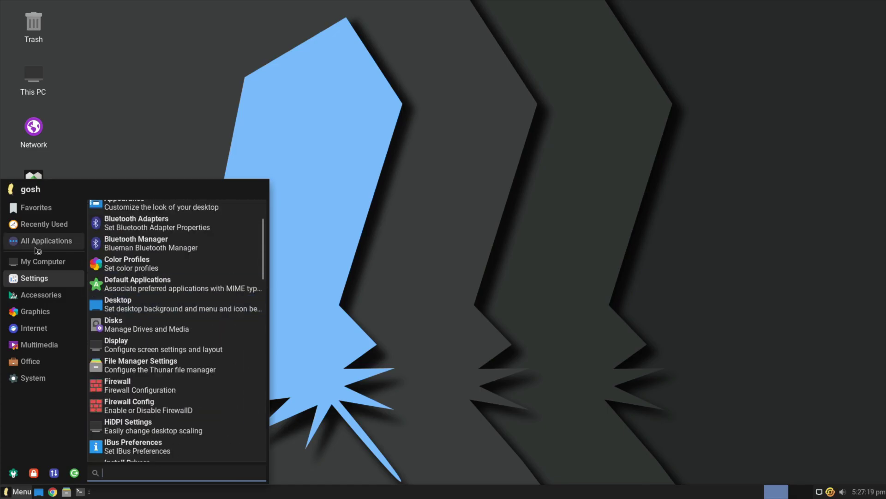
pyautogui.click(28, 263)
pyautogui.click(365, 247)
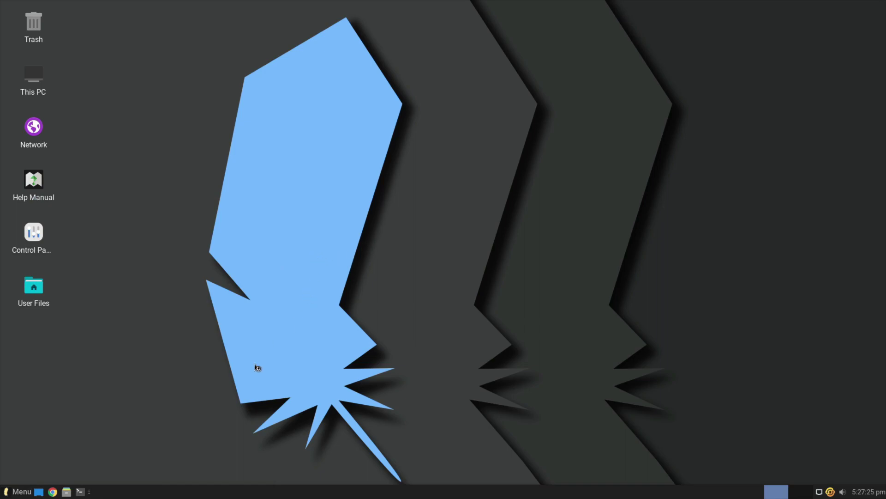
# Reopen the application menu and review the Internet, Accessories and My Computer categories again
pyautogui.click(11, 490)
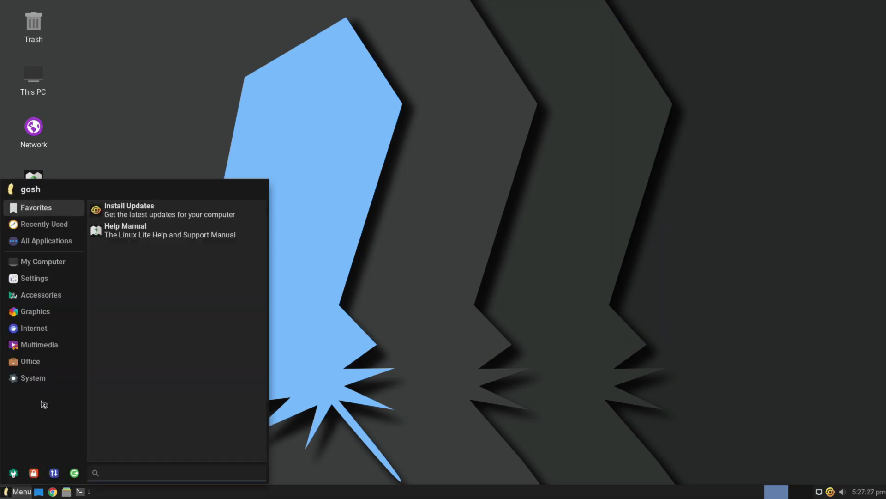
pyautogui.click(46, 368)
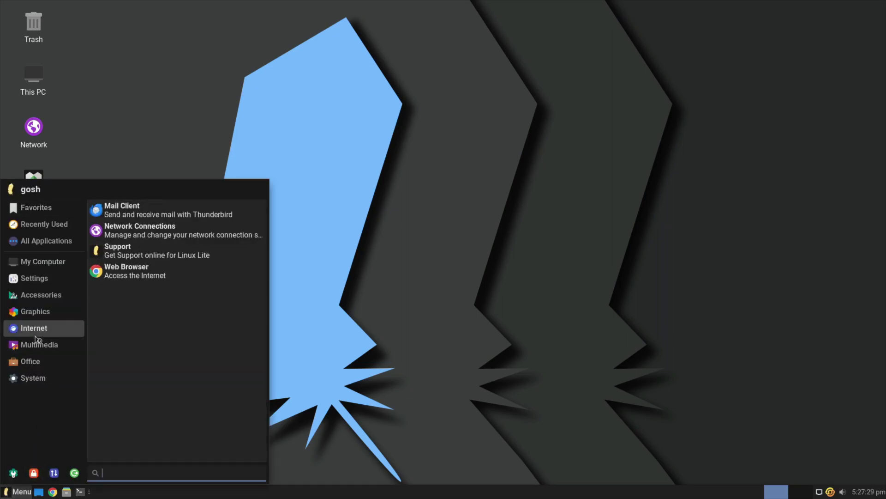
pyautogui.moveTo(39, 293)
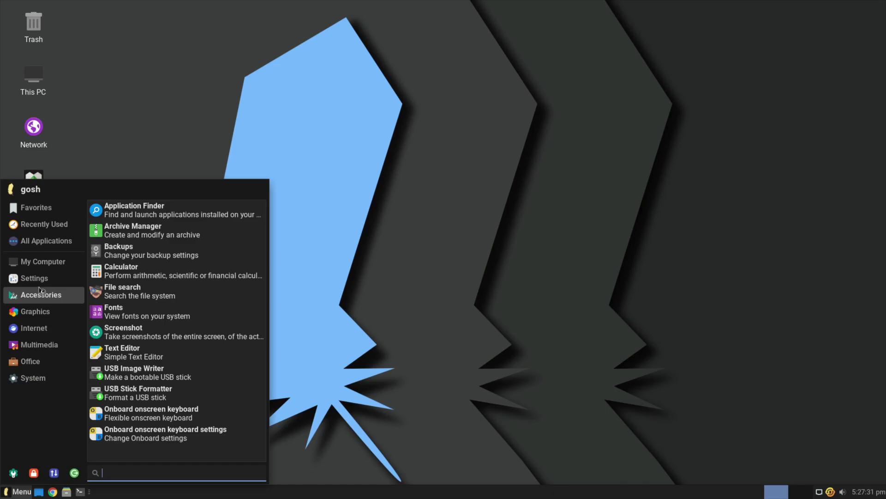
pyautogui.moveTo(44, 268)
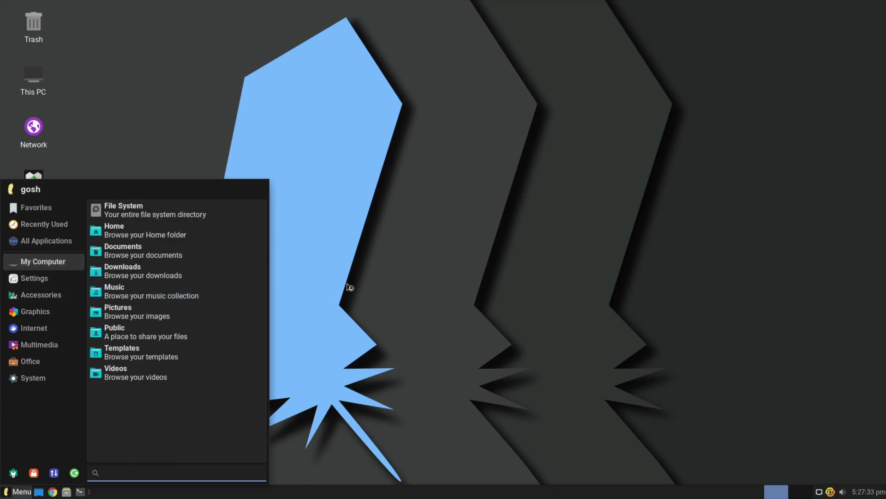